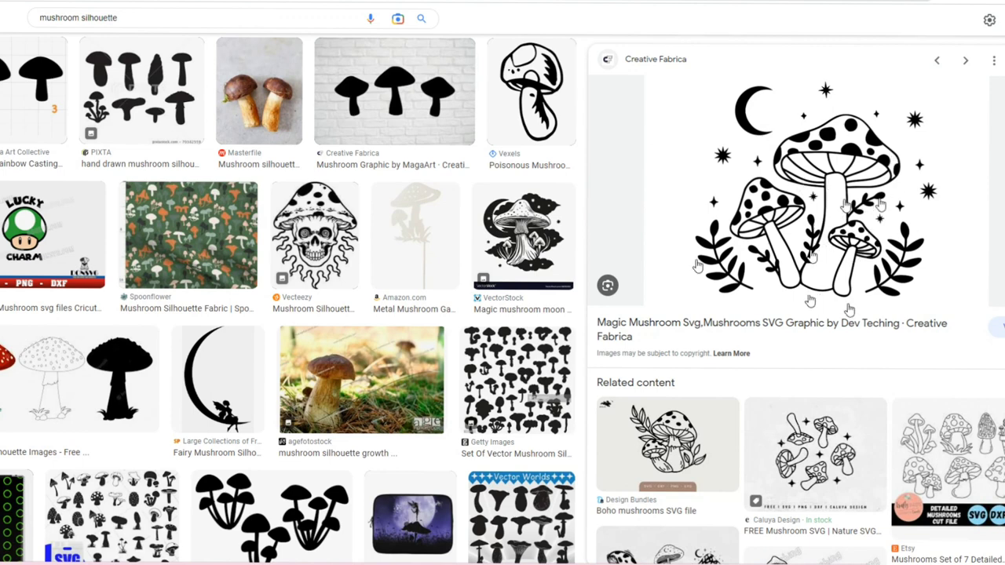
Step: Save the magic mushroom silhouette image from the search results as a PNG in the Pictures folder
{"action": "right_click", "coordinate": [800, 193]}
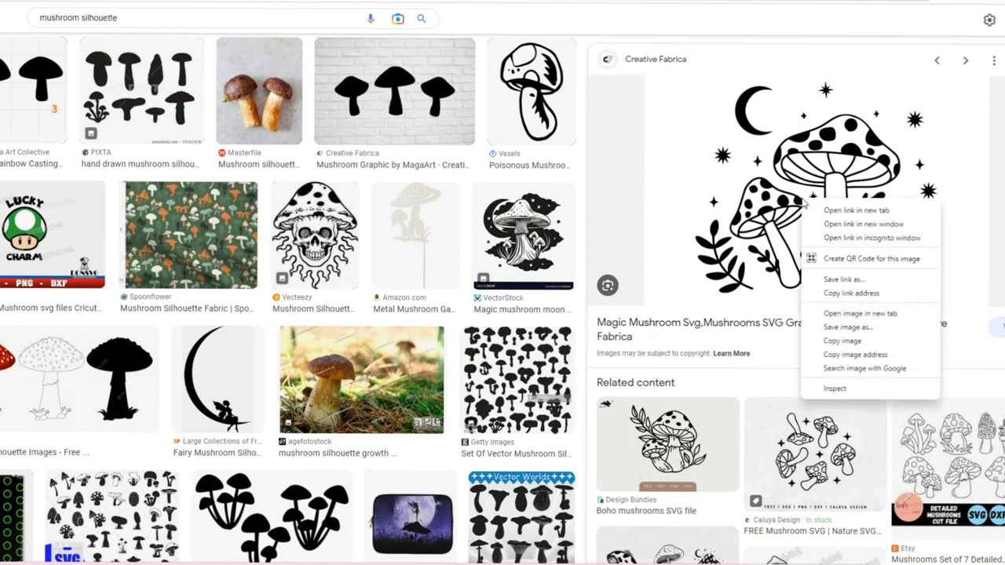
{"action": "left_click", "coordinate": [839, 328]}
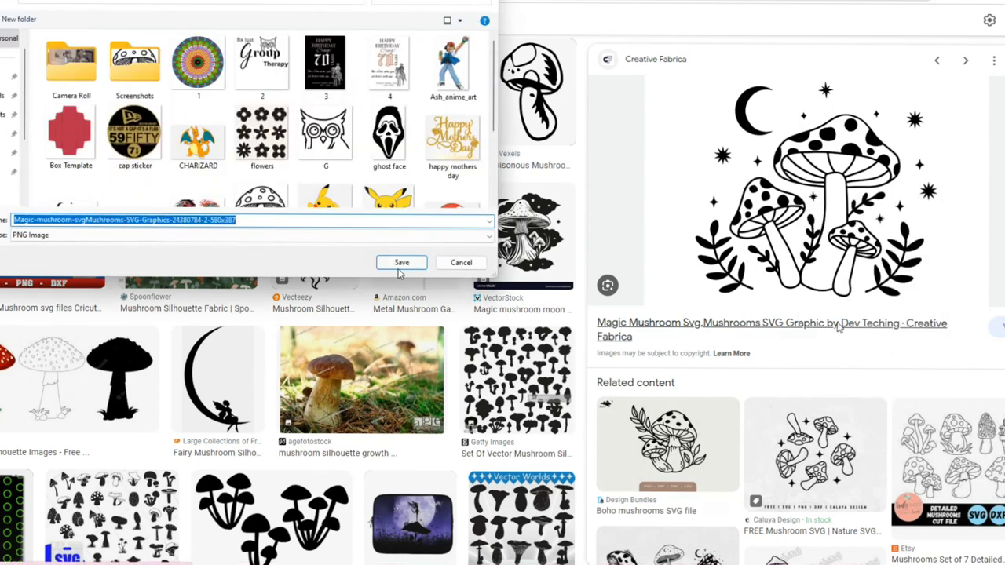
{"action": "left_click", "coordinate": [399, 268]}
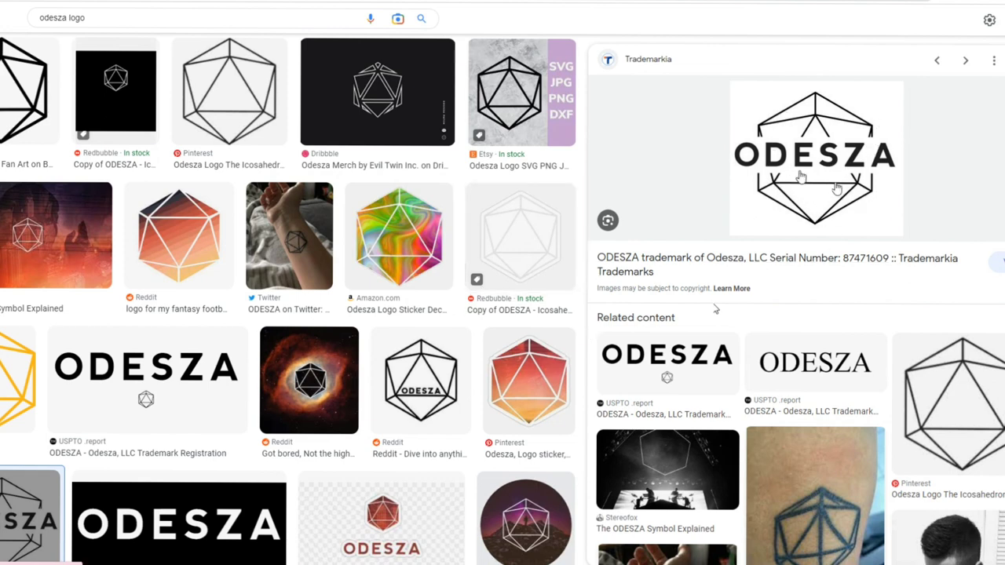
Step: Open the image options for the framed ODESZA trademark logo and show image results for "marshmello logo"
{"action": "right_click", "coordinate": [800, 196]}
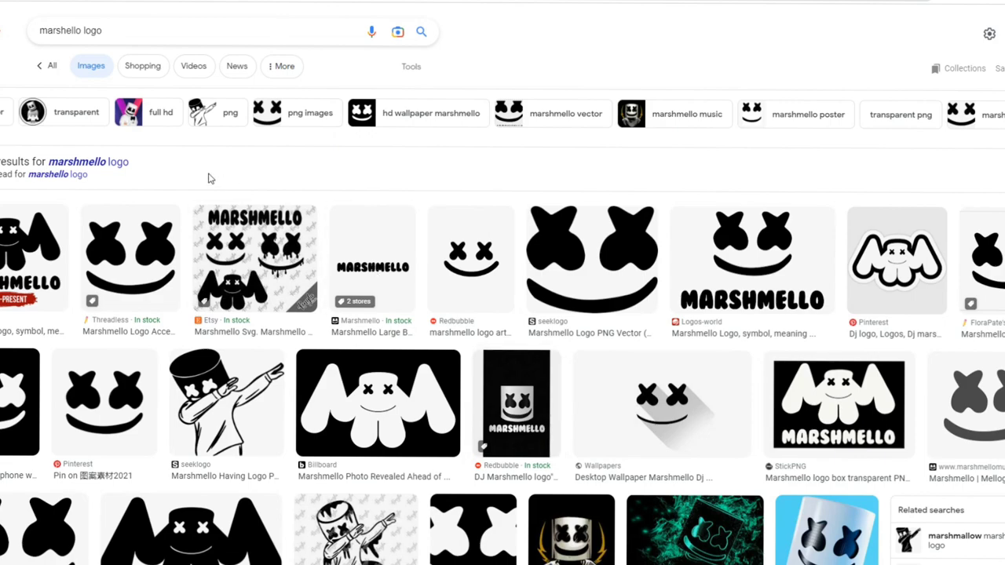
{"action": "left_click", "coordinate": [118, 162]}
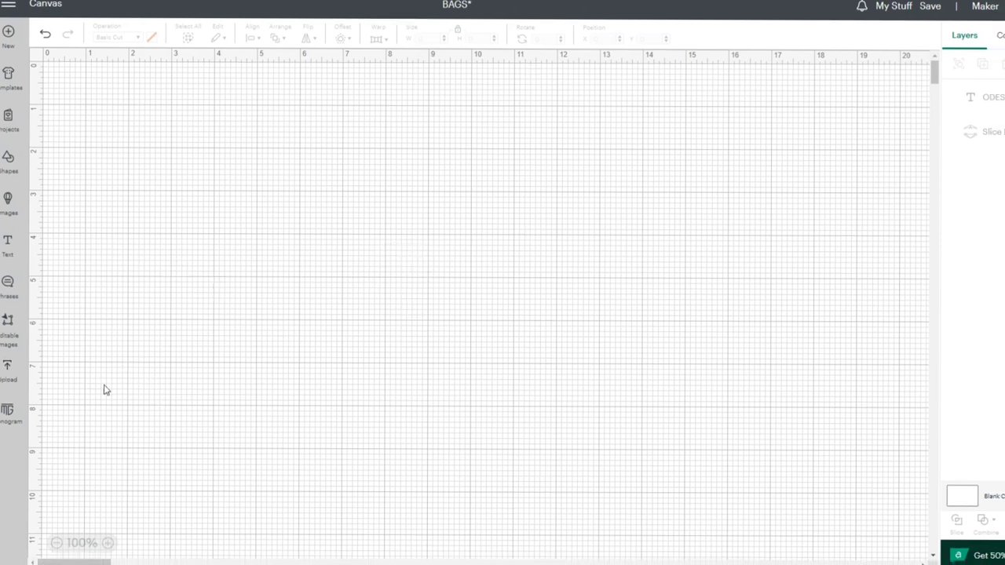
Step: Switch to Cricut Design Space, upload Magic-mushroom from the Pictures folder and set its image type to Complex
{"action": "left_click", "coordinate": [4, 374]}
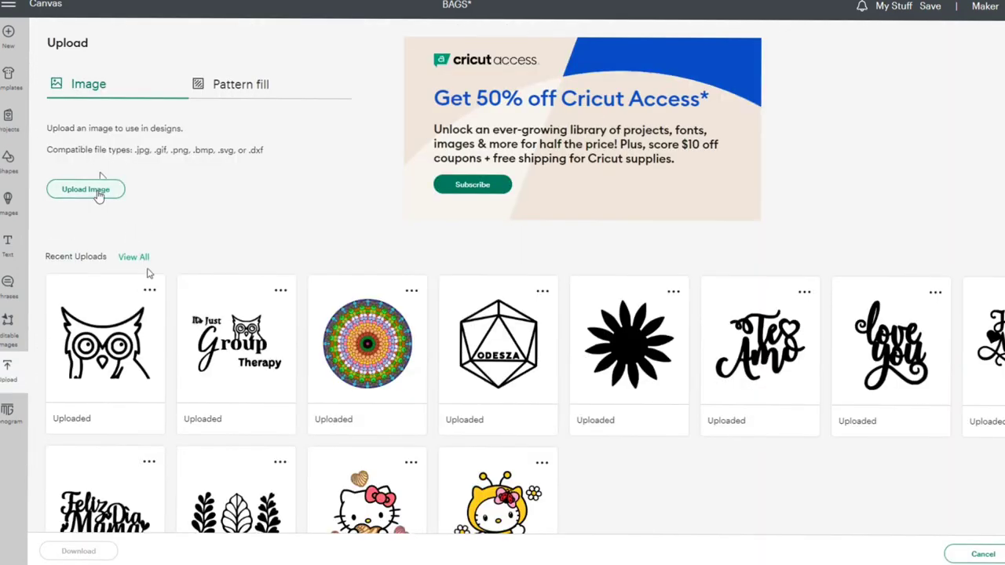
{"action": "left_click", "coordinate": [84, 188]}
{"action": "left_click", "coordinate": [595, 285]}
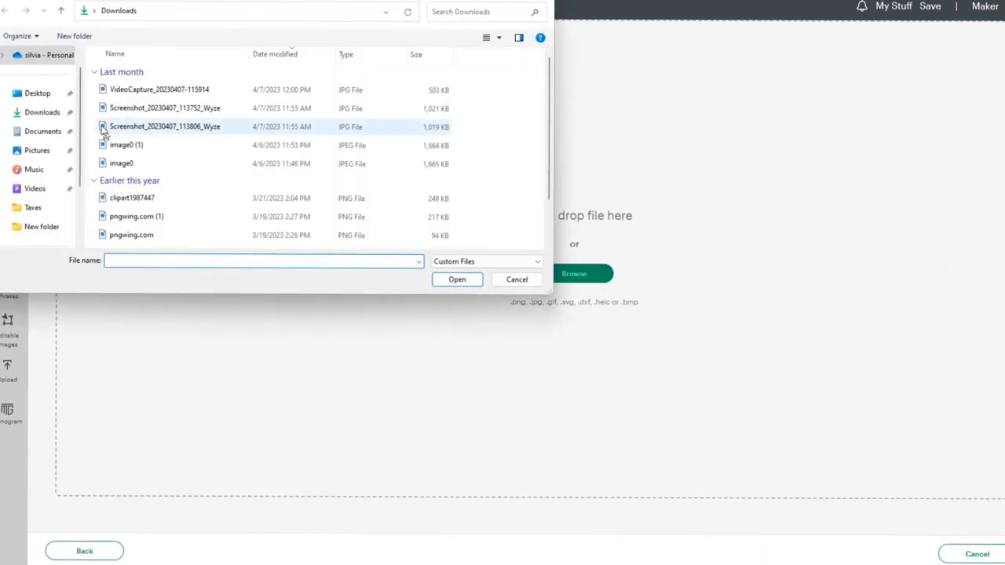
{"action": "left_click", "coordinate": [36, 150]}
{"action": "double_click", "coordinate": [267, 129]}
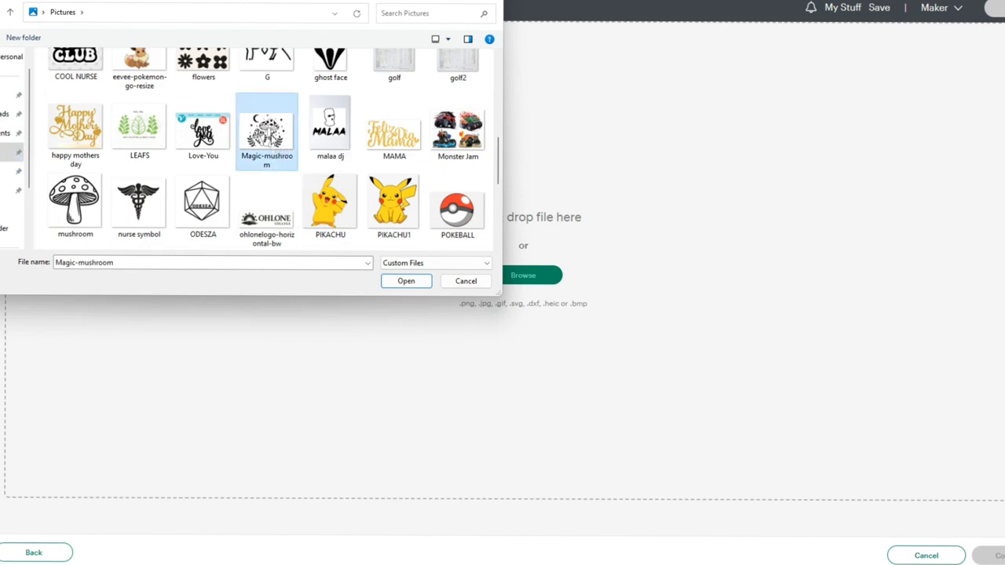
{"action": "left_click", "coordinate": [673, 312]}
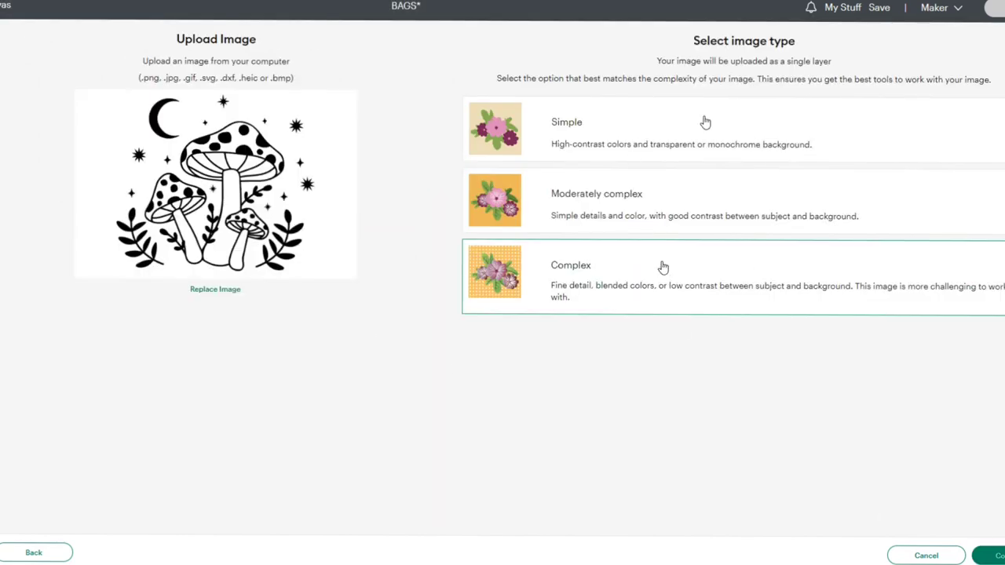
{"action": "left_click", "coordinate": [988, 555]}
Step: Set the background remover's color tolerance to 80 and remove the white areas around and inside the mushrooms
{"action": "scroll", "coordinate": [72, 404], "scroll_direction": "down", "scroll_amount": 1}
{"action": "left_click", "coordinate": [87, 522]}
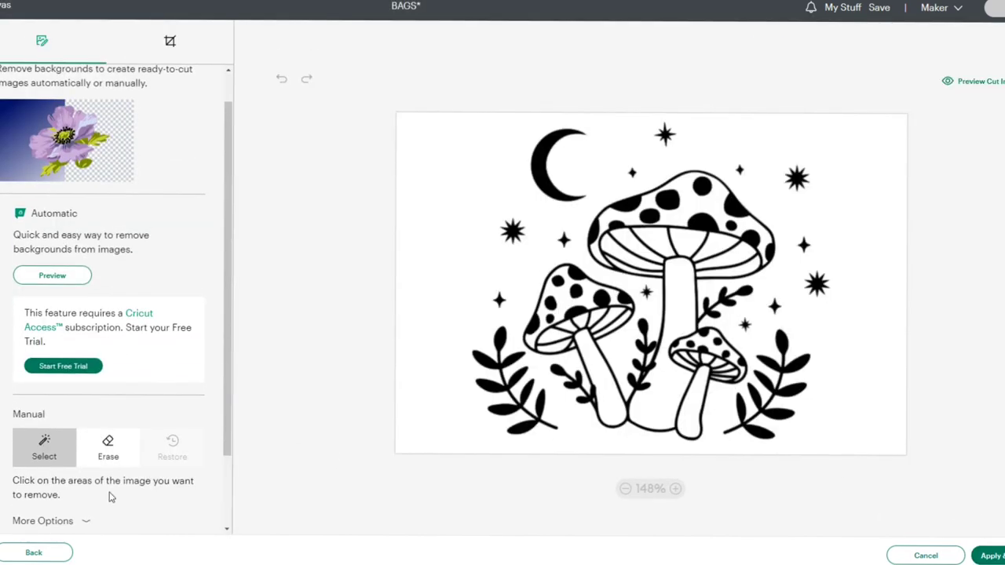
{"action": "scroll", "coordinate": [116, 463], "scroll_direction": "down", "scroll_amount": 2}
{"action": "left_click_drag", "start_coordinate": [91, 521], "coordinate": [2, 531]}
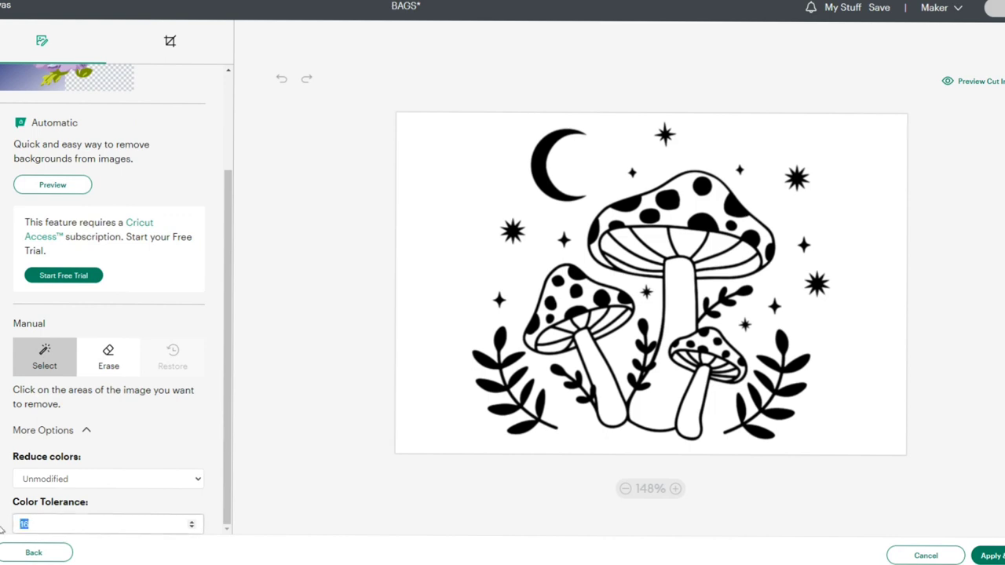
{"action": "left_click", "coordinate": [485, 171]}
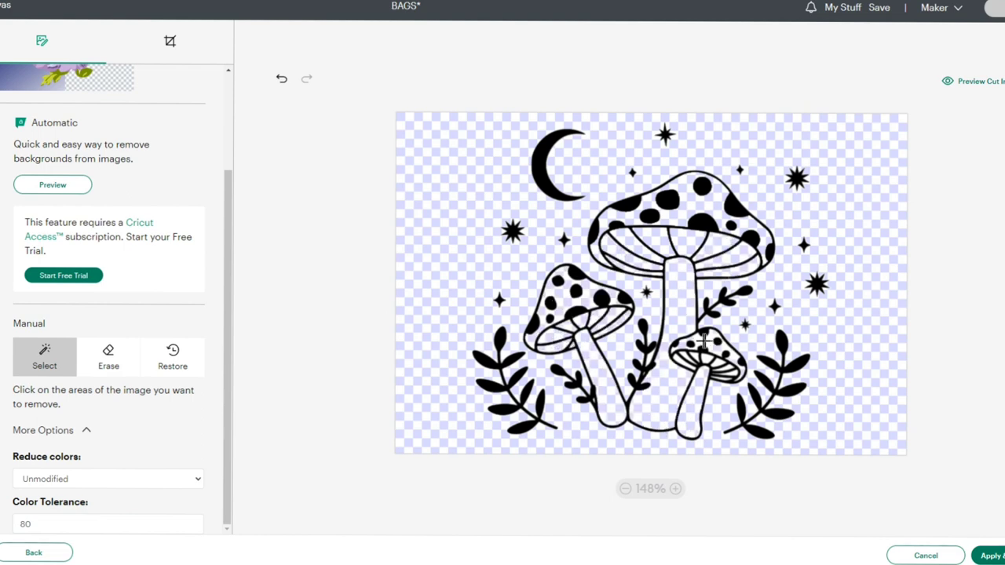
Step: Erase the small stars around the mushrooms, keeping the moon, and apply the background removal
{"action": "left_click", "coordinate": [107, 358]}
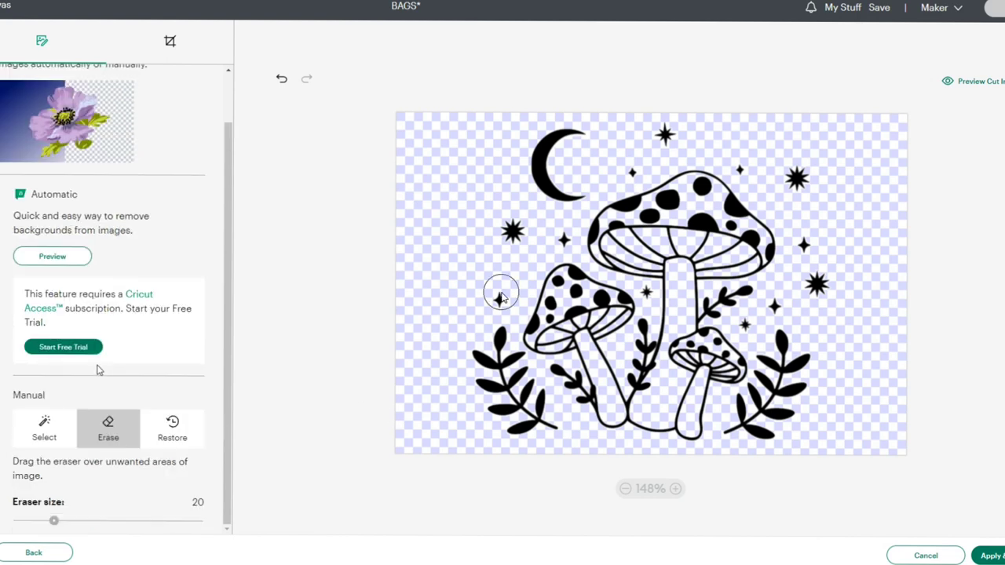
{"action": "mouse_move", "coordinate": [501, 292]}
{"action": "left_mouse_down"}
{"action": "mouse_move", "coordinate": [509, 229]}
{"action": "mouse_move", "coordinate": [555, 237]}
{"action": "mouse_move", "coordinate": [672, 119]}
{"action": "mouse_move", "coordinate": [774, 185]}
{"action": "mouse_move", "coordinate": [805, 253]}
{"action": "left_mouse_up"}
{"action": "left_click", "coordinate": [991, 556]}
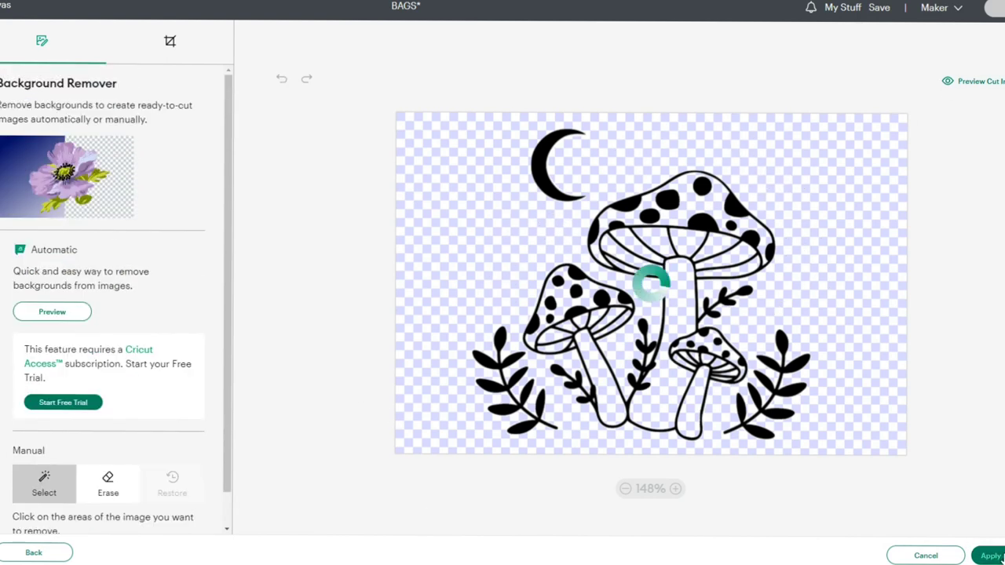
Step: Upload the Magic-mushroom design as a Cut Image and add it to the canvas
{"action": "left_click", "coordinate": [196, 259]}
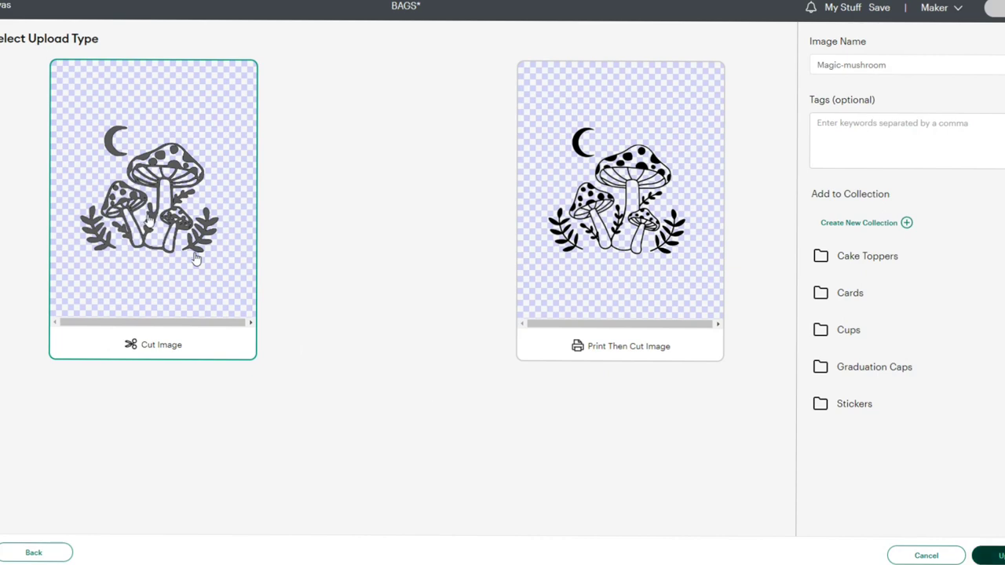
{"action": "left_click", "coordinate": [991, 556]}
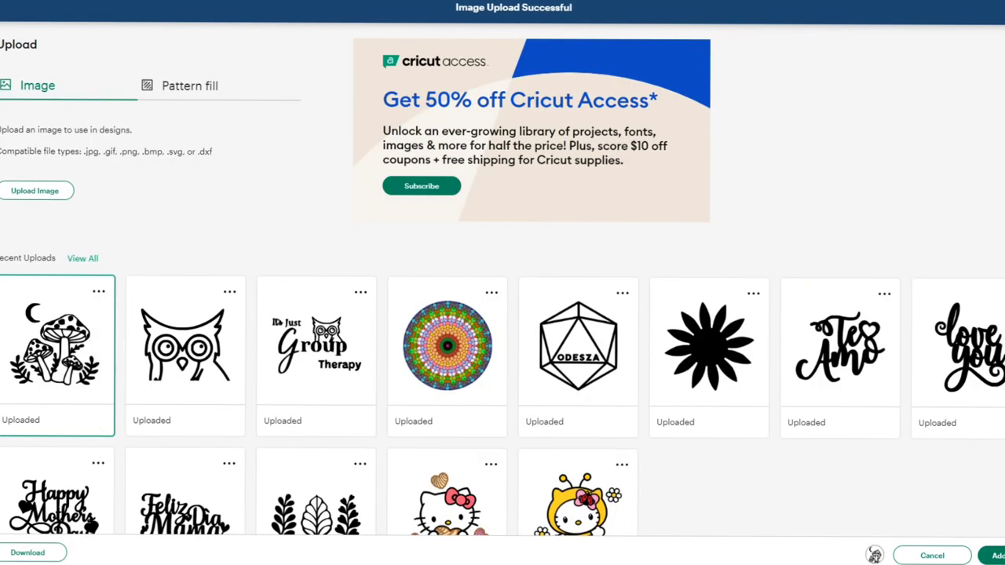
{"action": "left_click", "coordinate": [991, 556]}
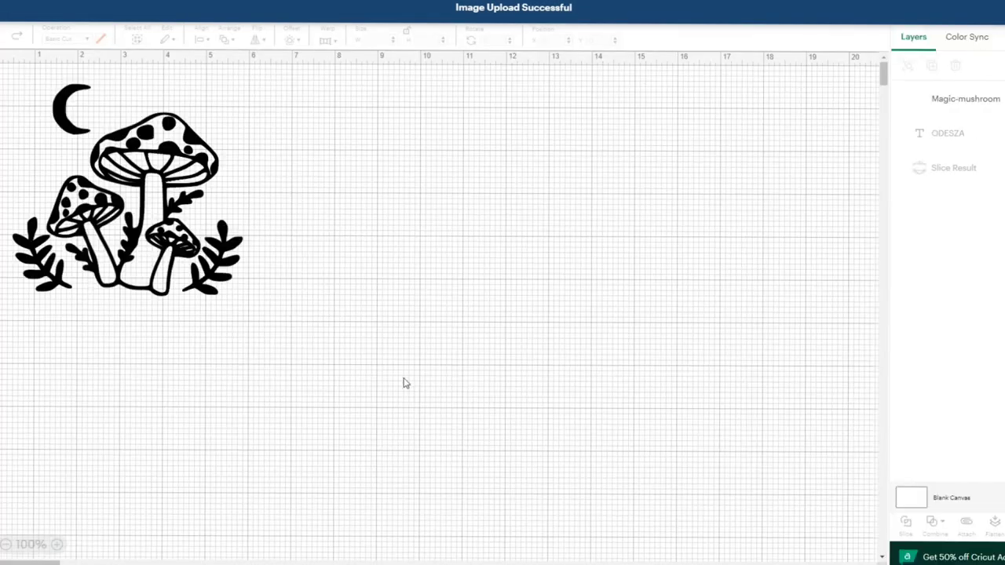
Step: Enlarge the mushroom design to about 6 in wide and move it clear of the Odesza logo
{"action": "left_click_drag", "start_coordinate": [360, 308], "coordinate": [542, 426]}
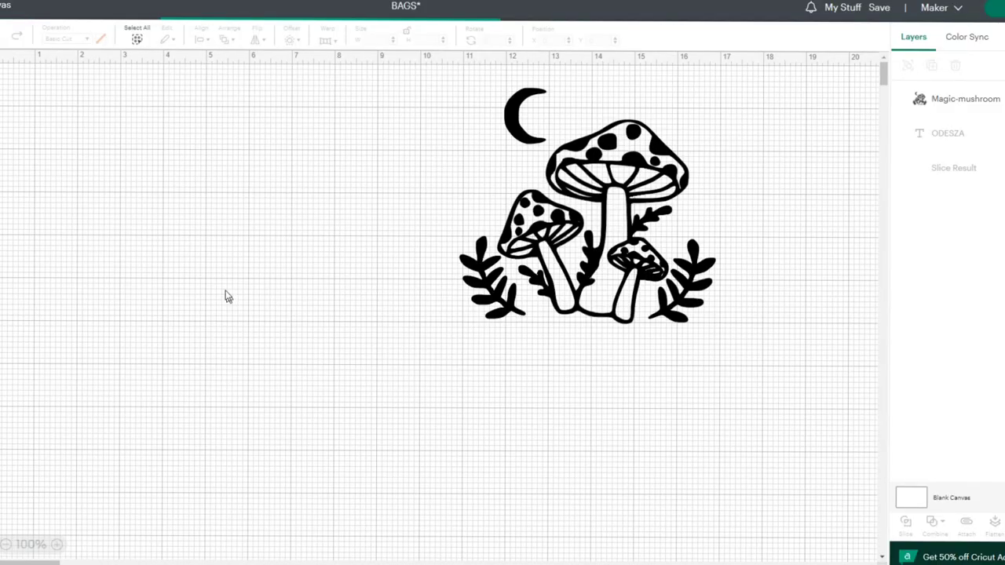
{"action": "left_click_drag", "start_coordinate": [149, 281], "coordinate": [191, 297]}
{"action": "left_click_drag", "start_coordinate": [511, 164], "coordinate": [643, 168]}
Step: Hide the contours of the ODESZA lettering in the Odesza logo so only the geometric outline is kept
{"action": "left_click", "coordinate": [264, 296]}
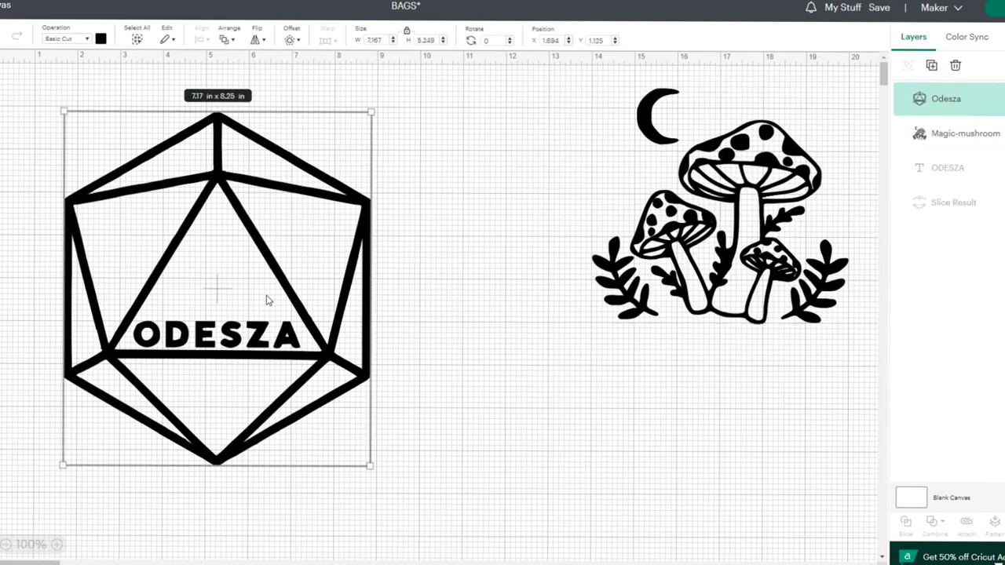
{"action": "left_click_drag", "start_coordinate": [265, 296], "coordinate": [264, 285]}
{"action": "left_click", "coordinate": [1004, 524]}
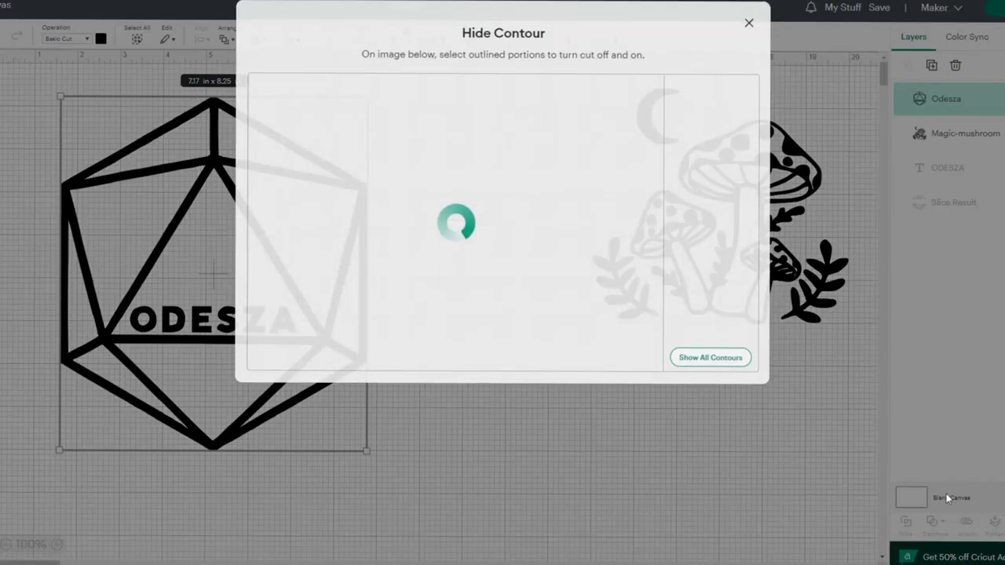
{"action": "scroll", "coordinate": [707, 314], "scroll_direction": "down", "scroll_amount": 7}
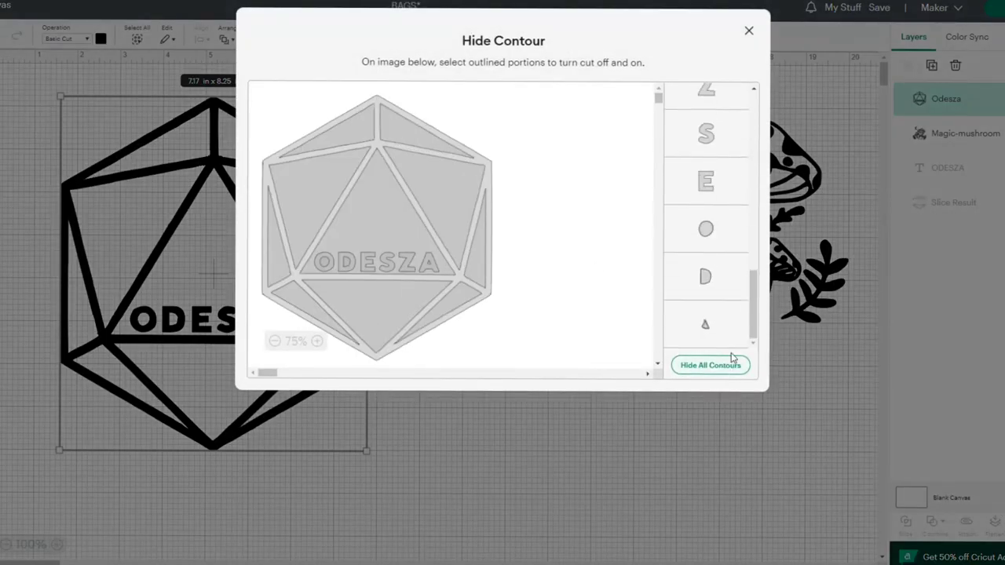
{"action": "left_click", "coordinate": [706, 324]}
{"action": "left_click", "coordinate": [705, 277]}
{"action": "left_click", "coordinate": [705, 228]}
{"action": "left_click", "coordinate": [704, 181]}
{"action": "left_click", "coordinate": [705, 133]}
{"action": "left_click", "coordinate": [704, 98]}
{"action": "scroll", "coordinate": [705, 118], "scroll_direction": "up", "scroll_amount": 1}
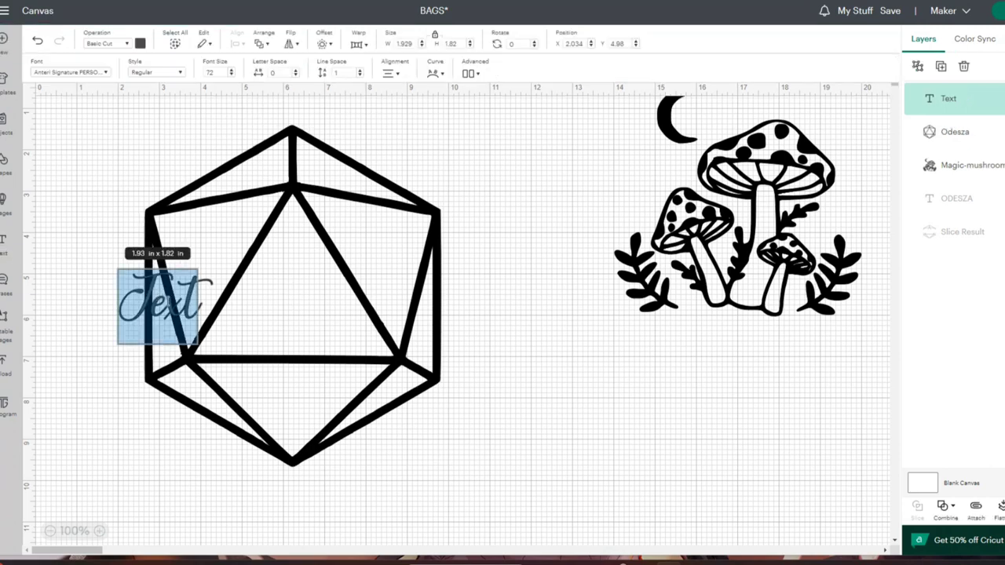
Step: Add the text ODESZA in Cricut Sans with 2.4 letter spacing and place it below the mushroom design
{"action": "type", "text": "ODE"}
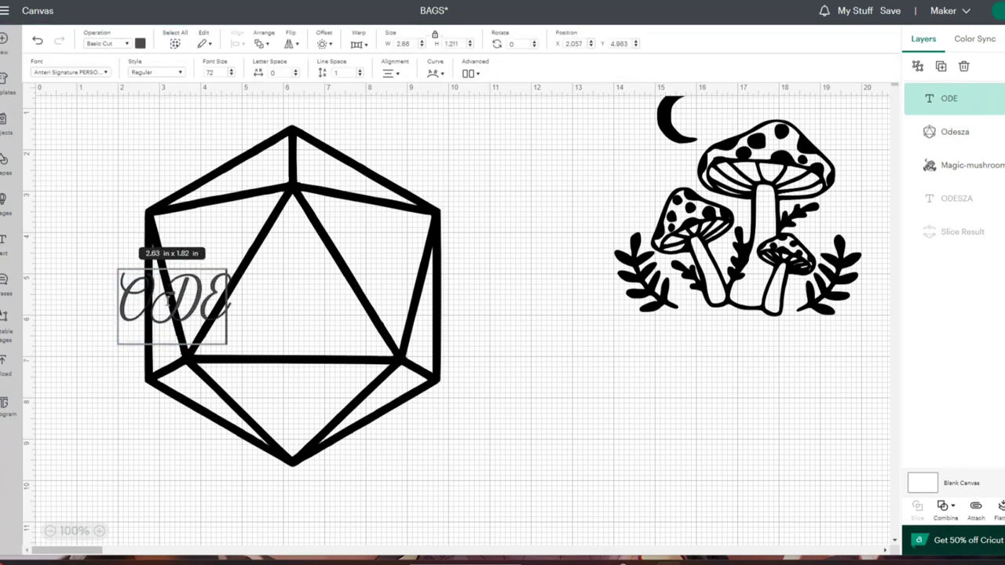
{"action": "type", "text": "SZA"}
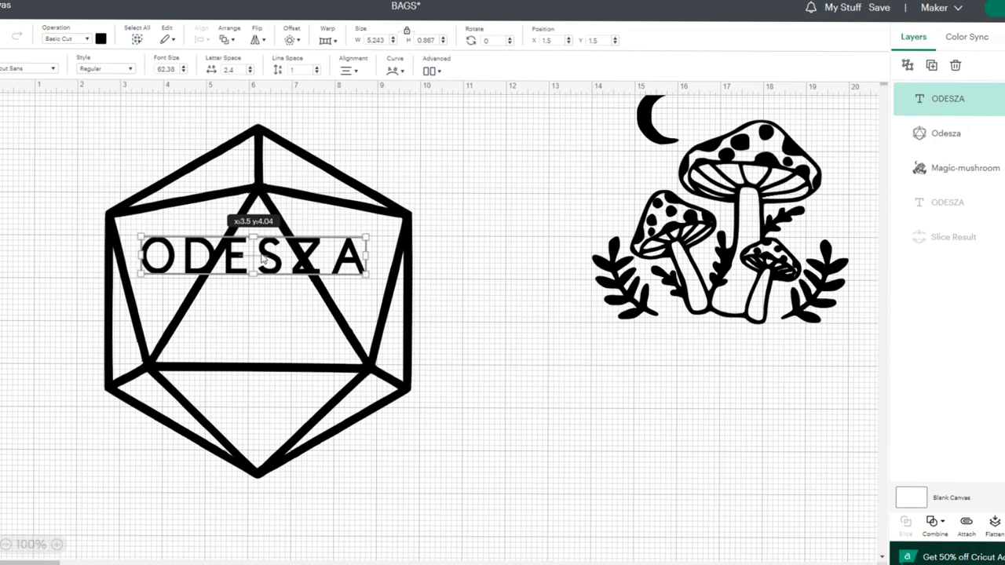
{"action": "left_click_drag", "start_coordinate": [288, 247], "coordinate": [654, 402]}
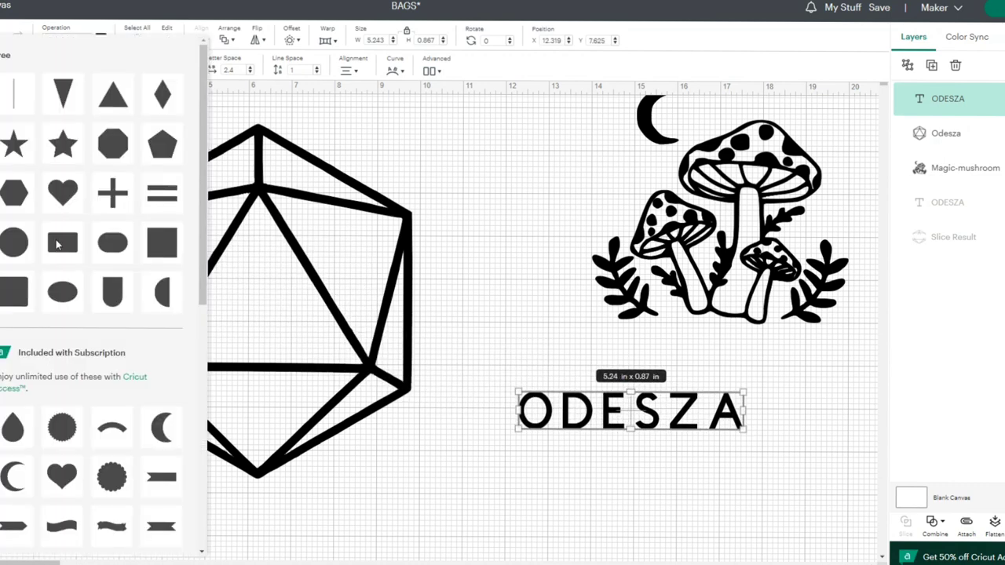
Step: Insert a rectangle, stretch it without fixed proportions to about 9.8 × 1.9 in and place it across the logo's middle
{"action": "left_click", "coordinate": [57, 243]}
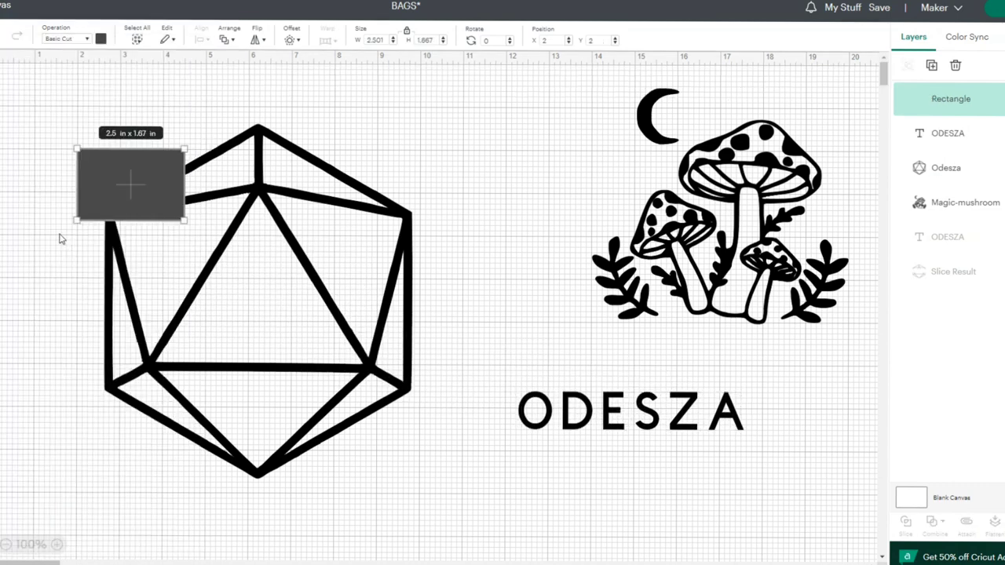
{"action": "left_click_drag", "start_coordinate": [97, 192], "coordinate": [90, 296]}
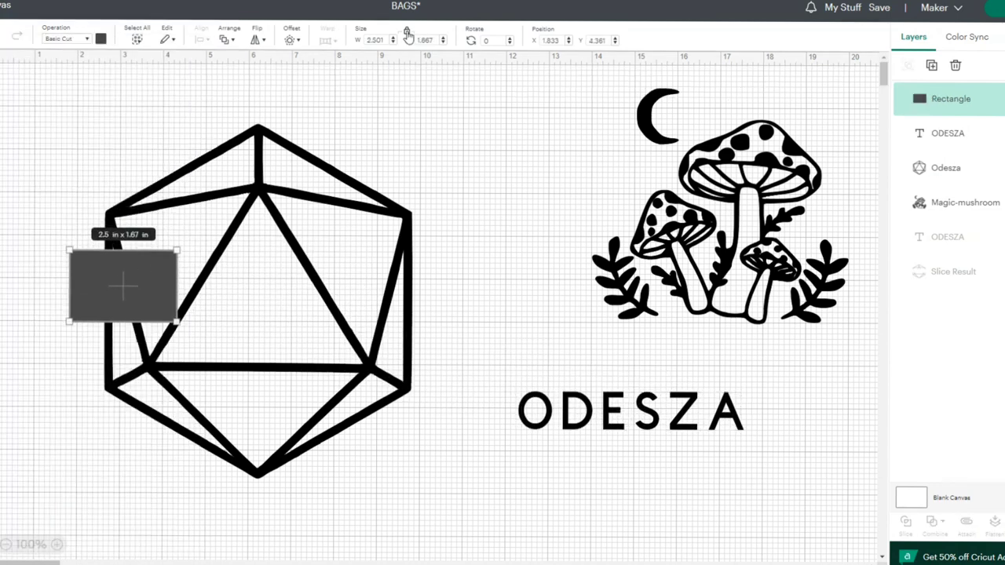
{"action": "left_click_drag", "start_coordinate": [179, 252], "coordinate": [498, 262]}
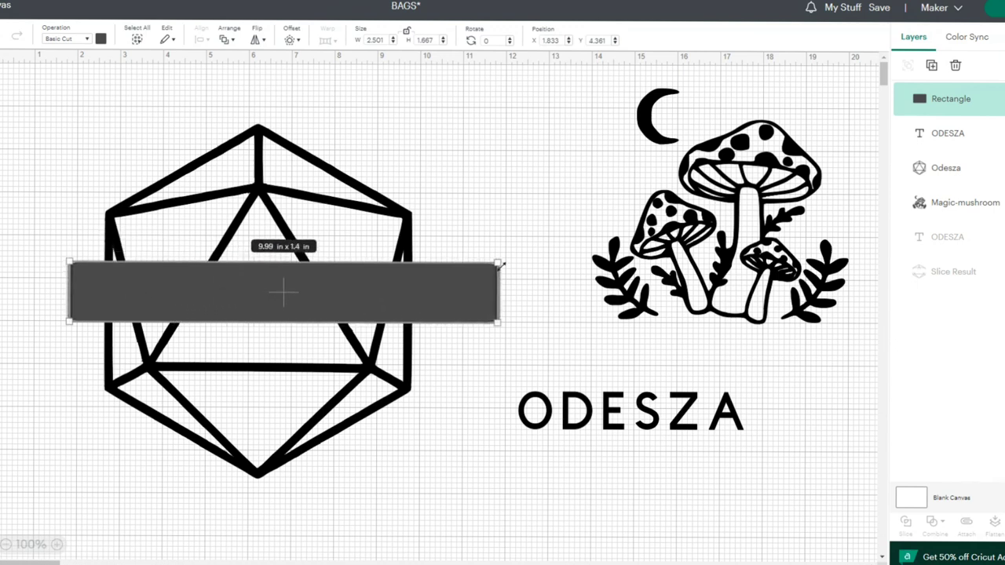
{"action": "left_click_drag", "start_coordinate": [409, 287], "coordinate": [388, 311]}
{"action": "left_click_drag", "start_coordinate": [476, 278], "coordinate": [467, 259]}
{"action": "left_click_drag", "start_coordinate": [426, 289], "coordinate": [425, 295]}
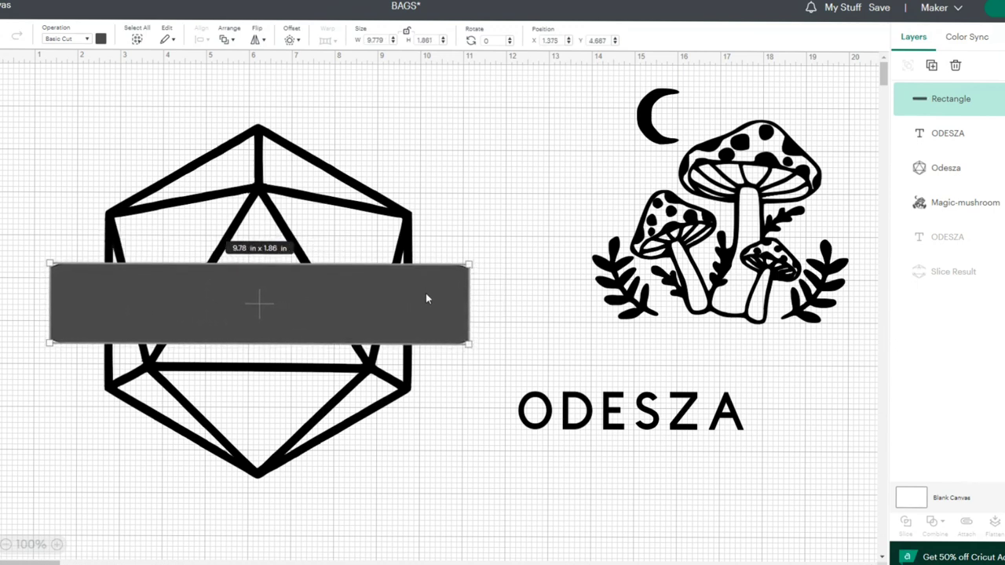
Step: Slice the Odesza logo with the rectangle and delete the cut-out pieces to leave a gap across the middle
{"action": "left_click_drag", "start_coordinate": [485, 154], "coordinate": [320, 355]}
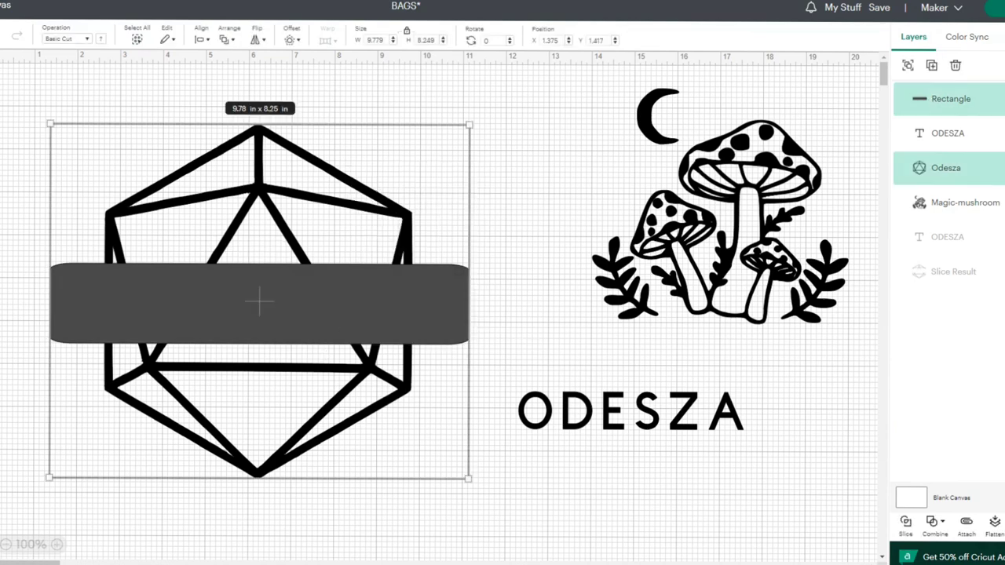
{"action": "left_click", "coordinate": [908, 535]}
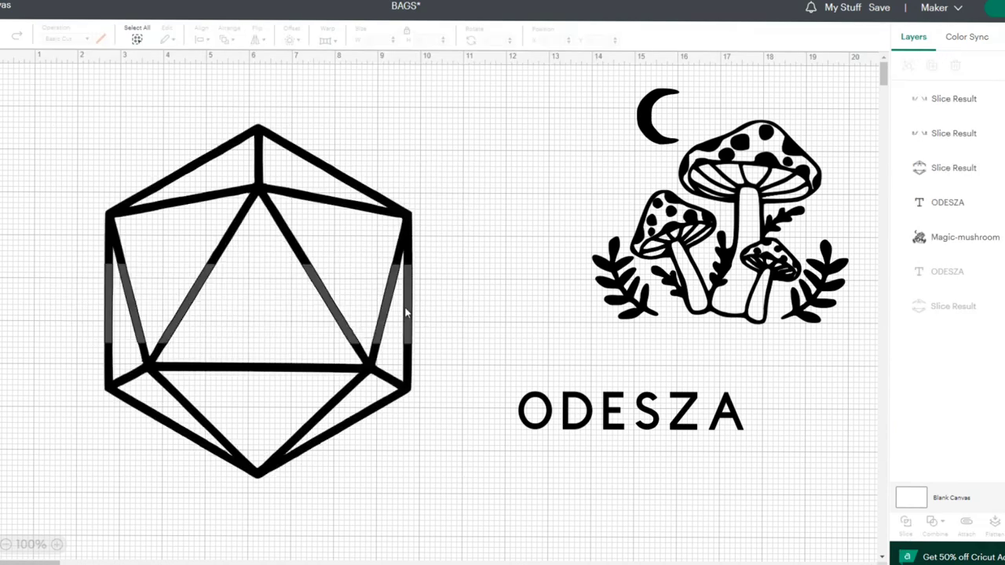
{"action": "left_click", "coordinate": [400, 311]}
{"action": "key", "text": "Delete"}
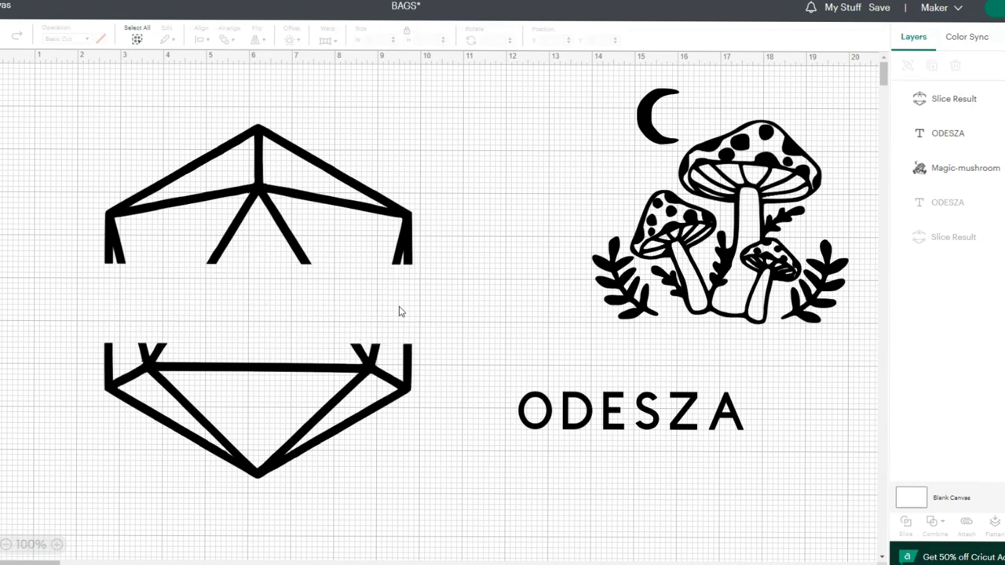
Step: Move the ODESZA text into the logo's gap and enlarge it to span the logo's width
{"action": "left_click_drag", "start_coordinate": [730, 414], "coordinate": [439, 334]}
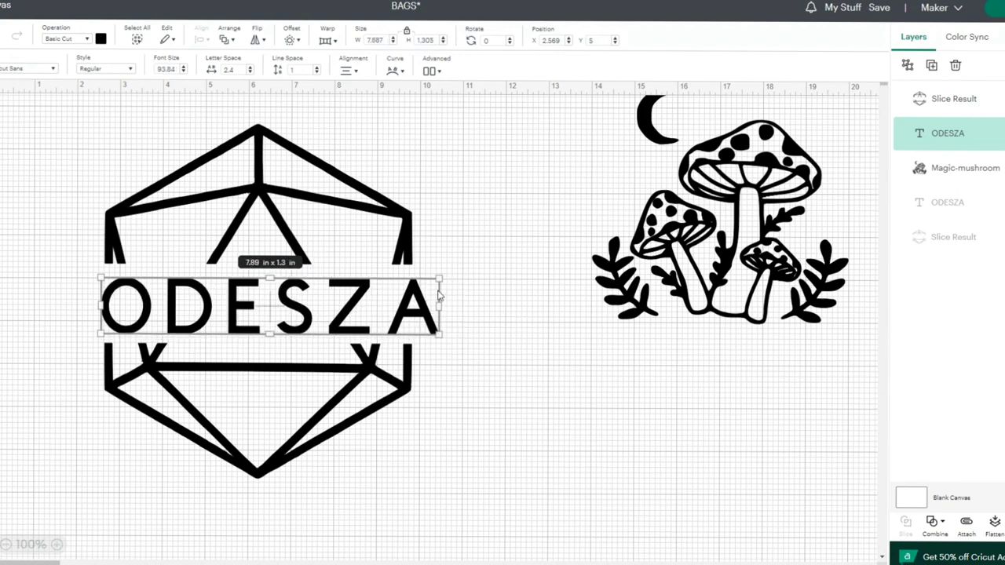
{"action": "left_click_drag", "start_coordinate": [440, 295], "coordinate": [435, 334]}
{"action": "left_click", "coordinate": [455, 416]}
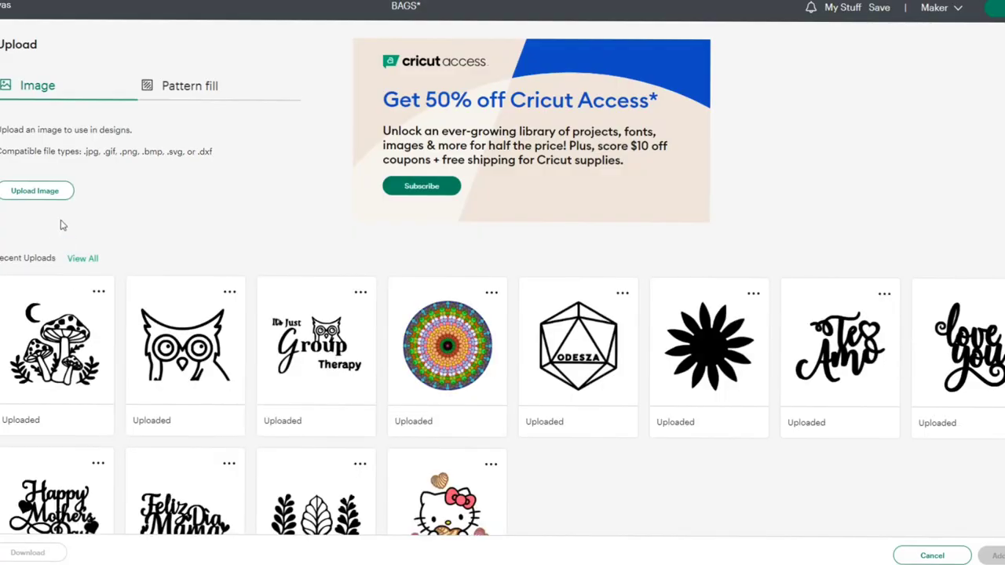
Step: Upload the malaa dj picture and set its image type to Complex
{"action": "left_click", "coordinate": [36, 190]}
{"action": "left_click", "coordinate": [523, 274]}
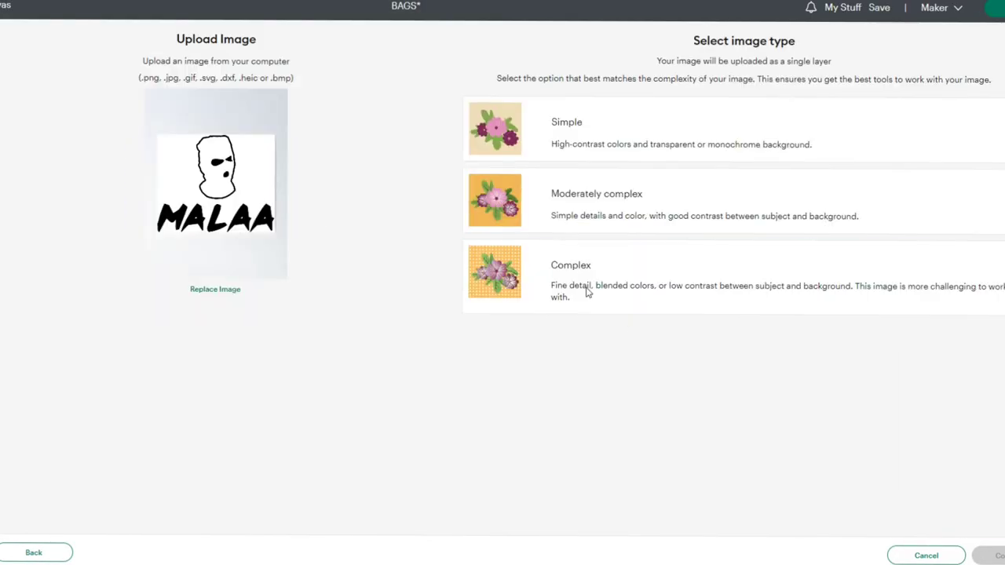
{"action": "left_click", "coordinate": [588, 292]}
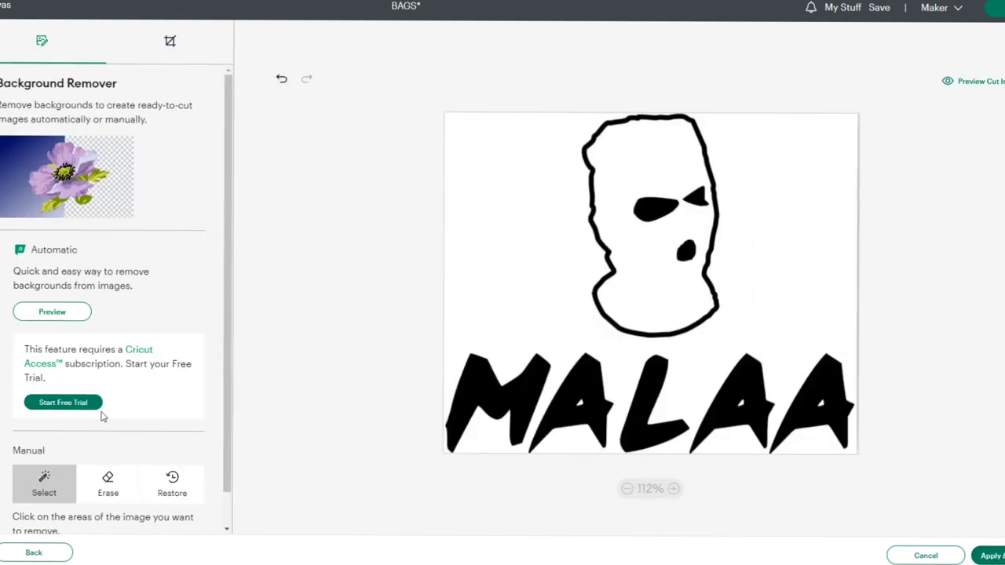
Step: Remove the Malaa logo's white background around and inside the mask with a color tolerance of 100, and preview the cut image
{"action": "scroll", "coordinate": [101, 393], "scroll_direction": "down", "scroll_amount": 2}
{"action": "left_click", "coordinate": [108, 417]}
{"action": "left_click", "coordinate": [45, 431]}
{"action": "left_click", "coordinate": [45, 520]}
{"action": "scroll", "coordinate": [131, 482], "scroll_direction": "down", "scroll_amount": 2}
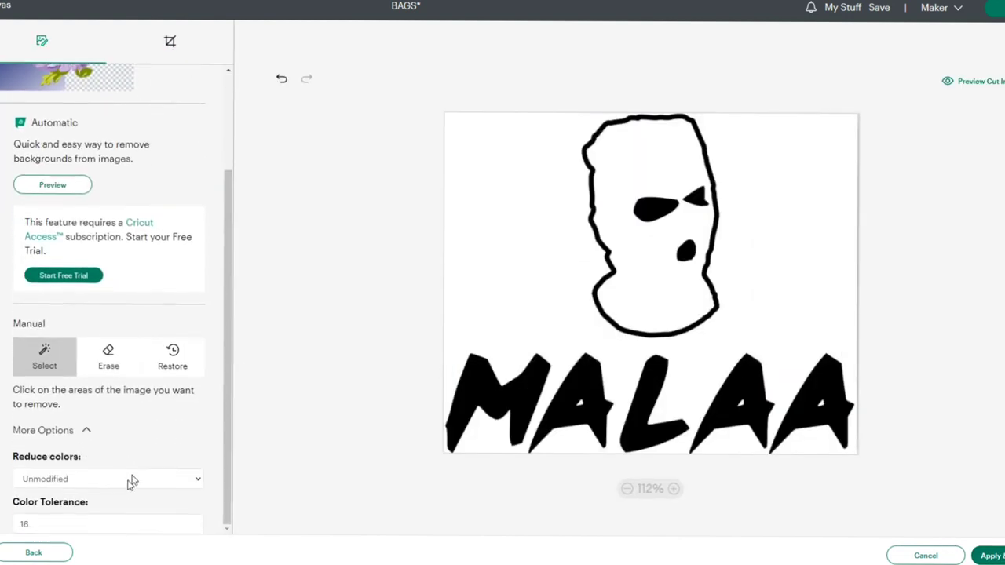
{"action": "left_click_drag", "start_coordinate": [40, 523], "coordinate": [6, 528]}
{"action": "type", "text": "100"}
{"action": "left_click", "coordinate": [827, 156]}
{"action": "left_click", "coordinate": [641, 261]}
{"action": "left_click", "coordinate": [946, 86]}
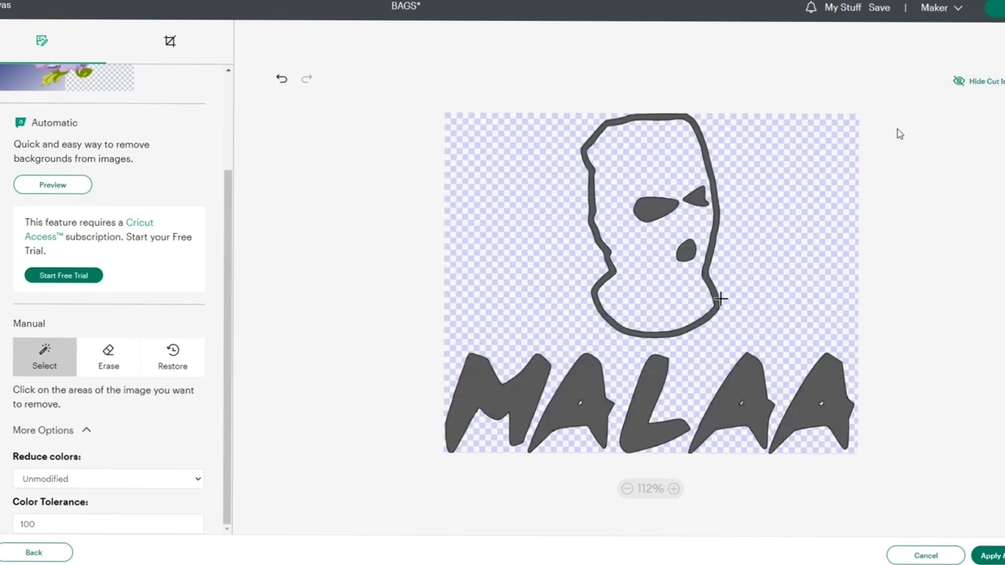
Step: Finish the Malaa logo upload and add the uploaded logo to the canvas
{"action": "left_click", "coordinate": [991, 556]}
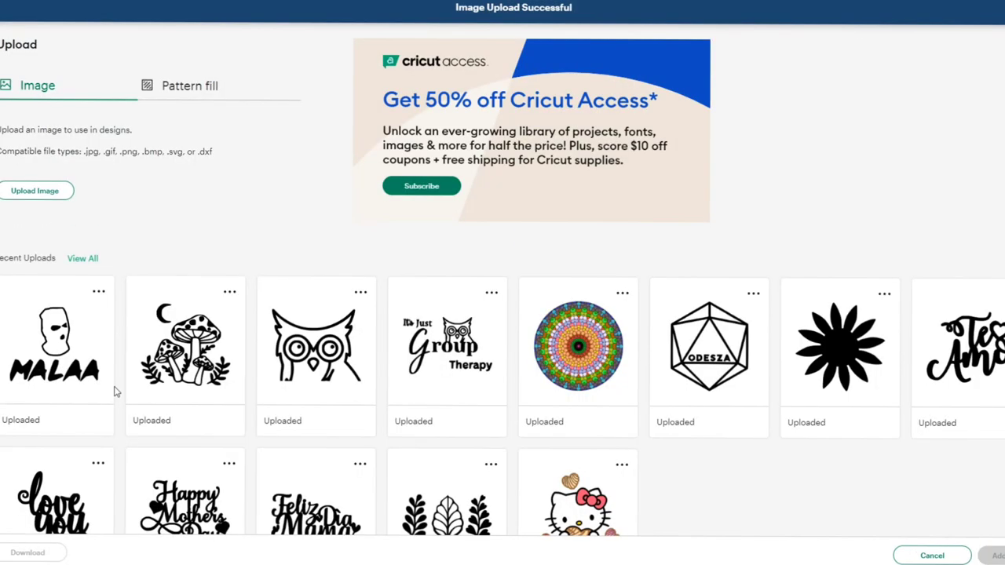
{"action": "left_click", "coordinate": [59, 363]}
{"action": "left_click", "coordinate": [996, 555]}
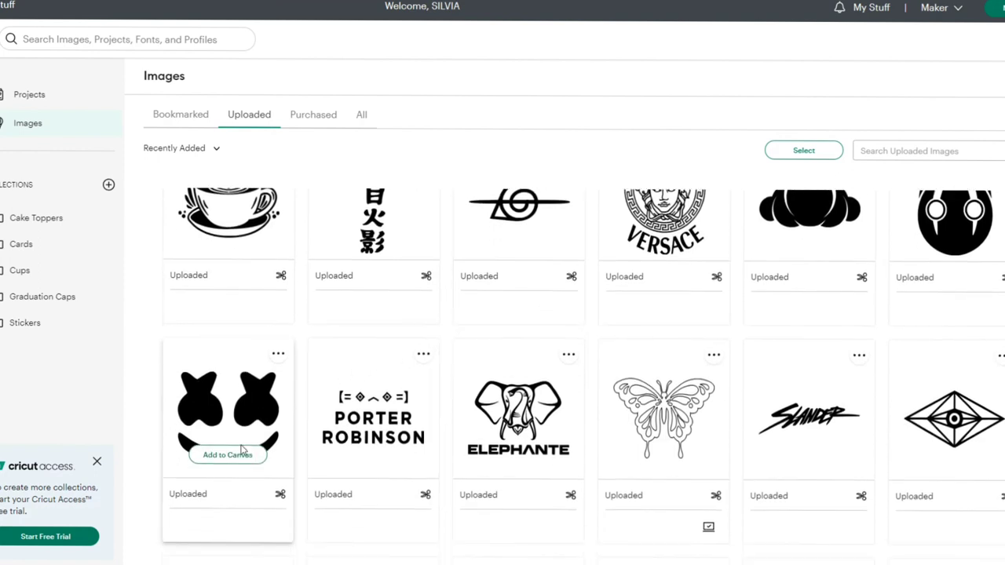
Step: Add the uploaded Marshmello face to the canvas and place it, reduced in size, below the Malaa logo
{"action": "scroll", "coordinate": [241, 450], "scroll_direction": "down", "scroll_amount": 1}
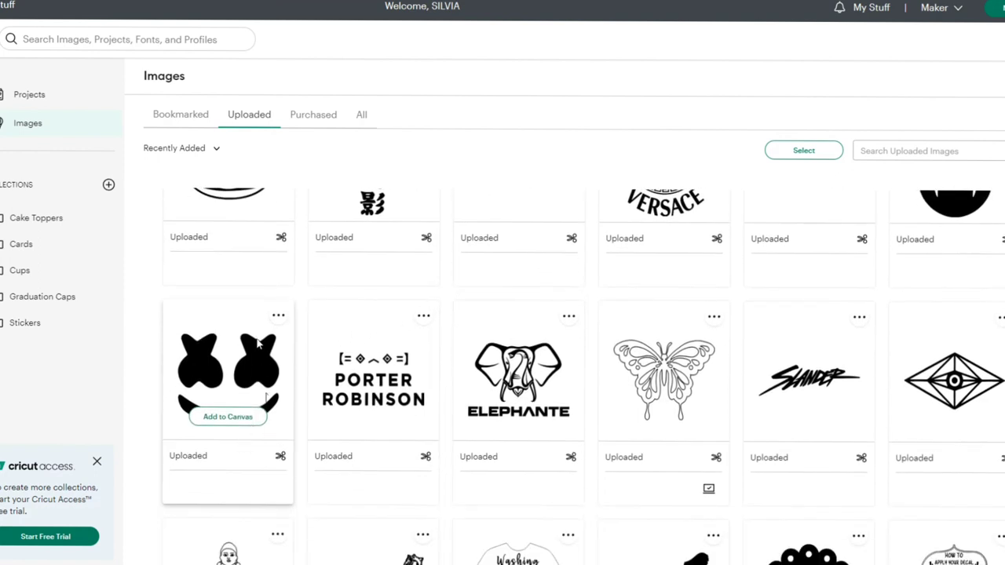
{"action": "left_click", "coordinate": [230, 419]}
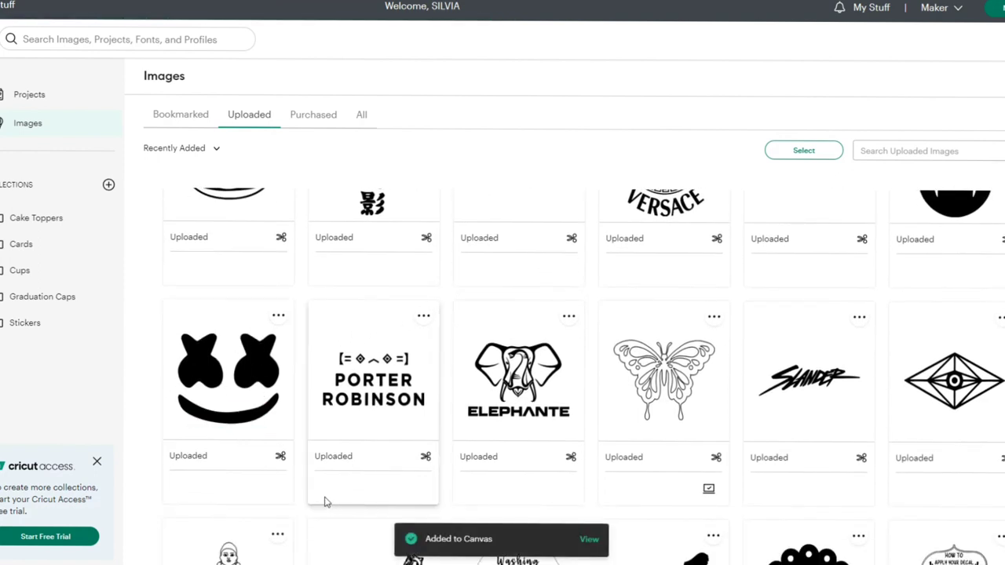
{"action": "left_click", "coordinate": [588, 540]}
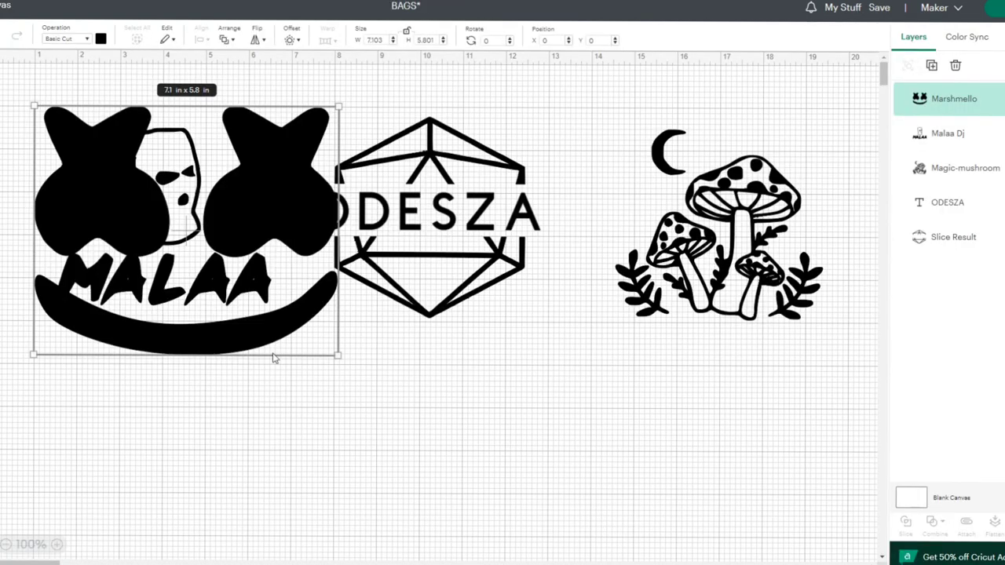
{"action": "left_click_drag", "start_coordinate": [222, 307], "coordinate": [320, 475]}
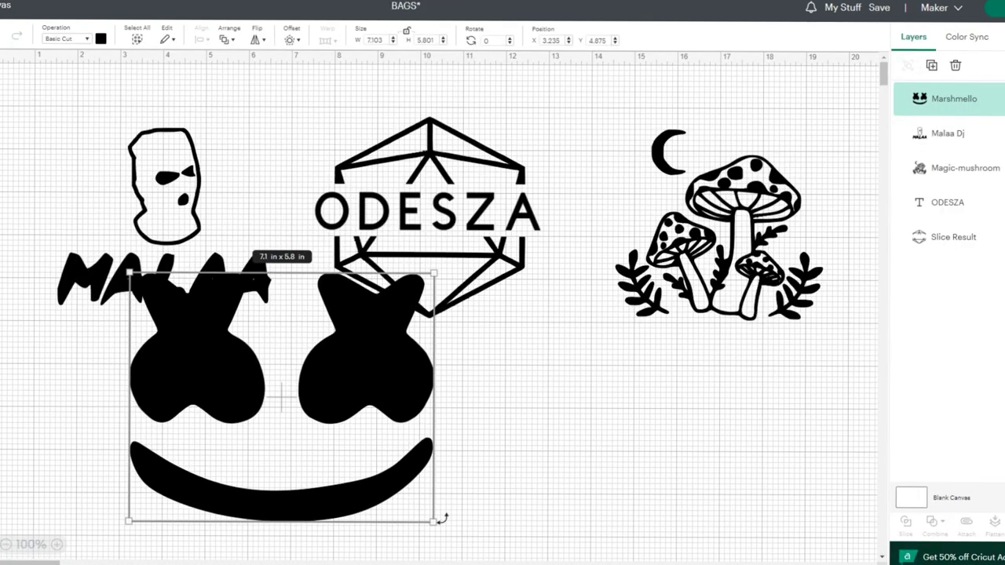
{"action": "left_click_drag", "start_coordinate": [435, 521], "coordinate": [330, 471]}
Step: Upload the mushroom picture from the Pictures folder as a Complex image and continue to its background removal
{"action": "left_click", "coordinate": [3, 306]}
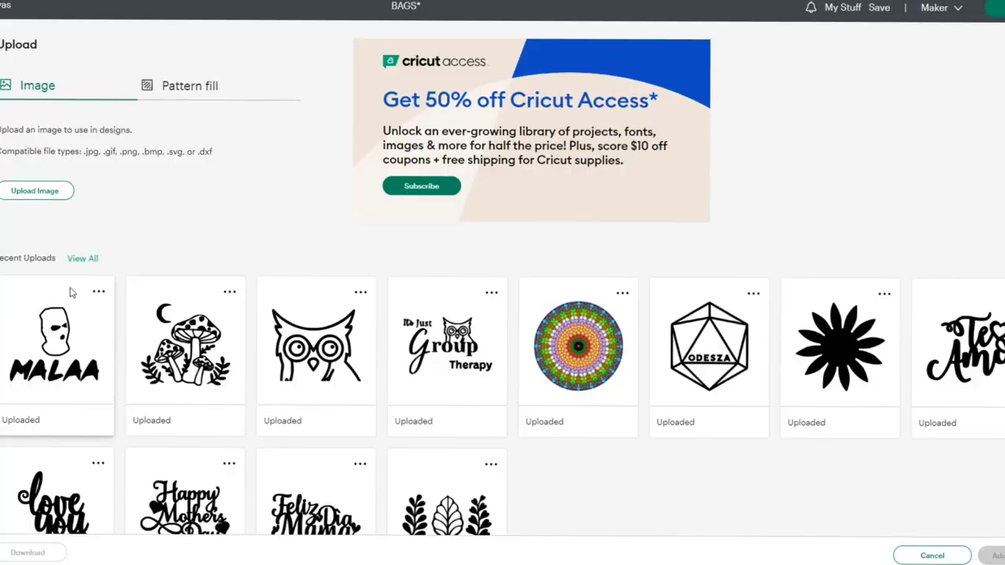
{"action": "left_click", "coordinate": [45, 191]}
{"action": "left_click", "coordinate": [507, 278]}
{"action": "left_click", "coordinate": [11, 150]}
{"action": "scroll", "coordinate": [186, 149], "scroll_direction": "down", "scroll_amount": 6}
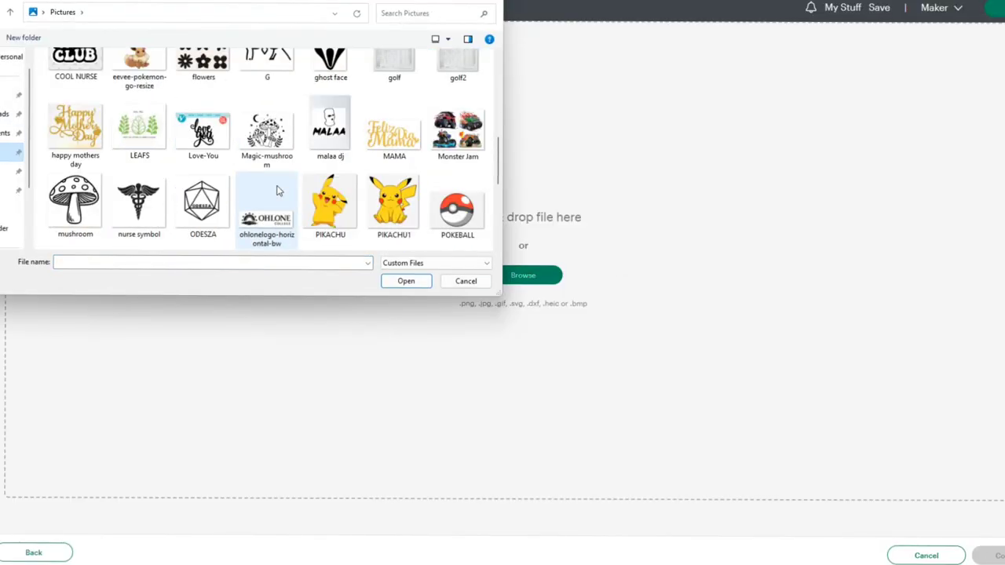
{"action": "double_click", "coordinate": [89, 209]}
{"action": "left_click", "coordinate": [541, 284]}
{"action": "left_click", "coordinate": [991, 556]}
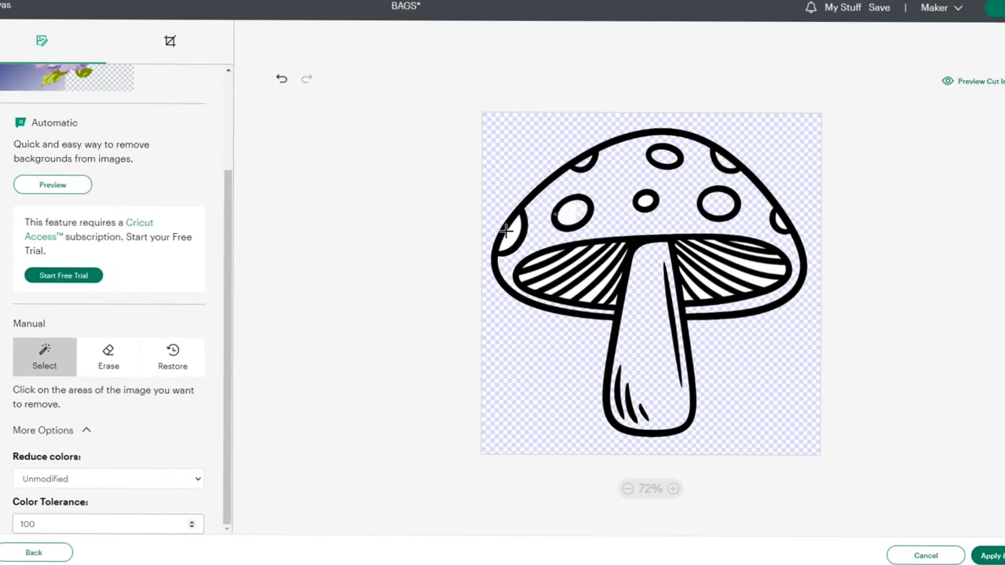
Step: Preview the mushroom's cut outline and save the cleaned picture as a cut image
{"action": "left_click", "coordinate": [942, 92]}
{"action": "left_click", "coordinate": [989, 555]}
{"action": "left_click", "coordinate": [235, 266]}
{"action": "left_click", "coordinate": [991, 555]}
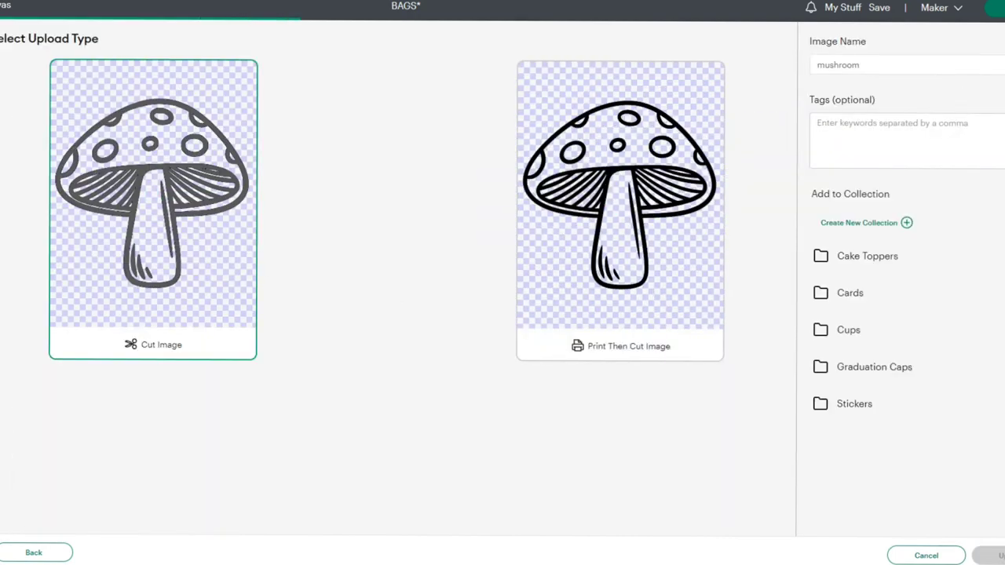
Step: Add the single mushroom to the canvas, shrink it to about 2.71 × 2.64 in and move it below the mushroom-and-moon design
{"action": "left_click", "coordinate": [109, 400]}
{"action": "left_click", "coordinate": [991, 555]}
{"action": "left_click_drag", "start_coordinate": [453, 514], "coordinate": [134, 199]}
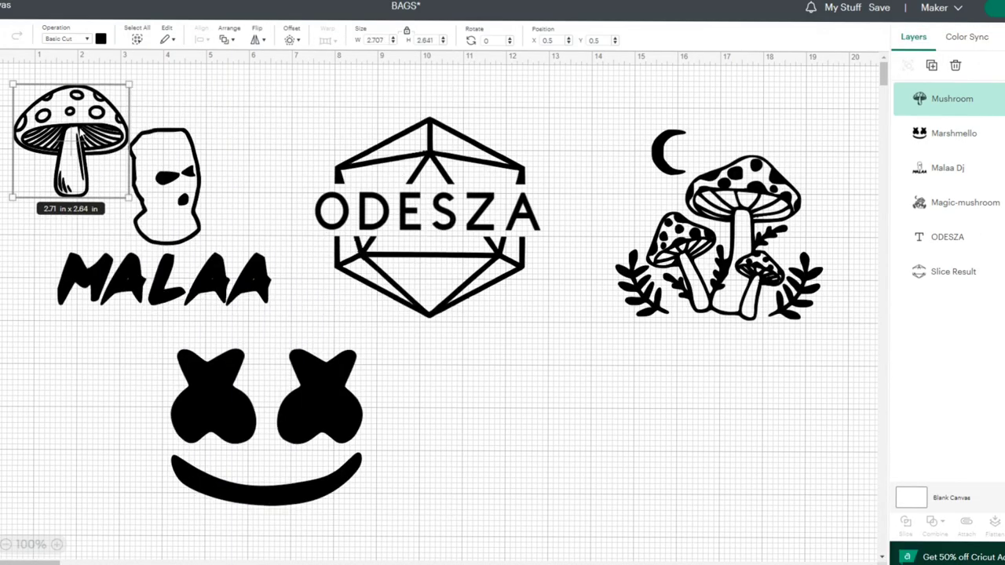
{"action": "left_click_drag", "start_coordinate": [70, 141], "coordinate": [765, 384]}
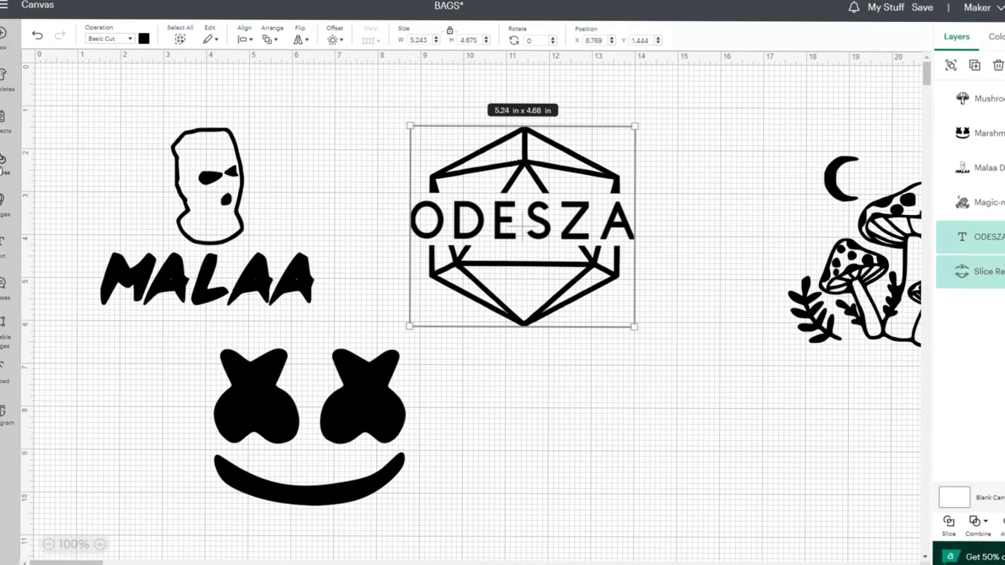
Step: Insert a 5.5 × 3.25 in rectangle with rounded corners and place it below the Odesza logo
{"action": "left_click", "coordinate": [4, 161]}
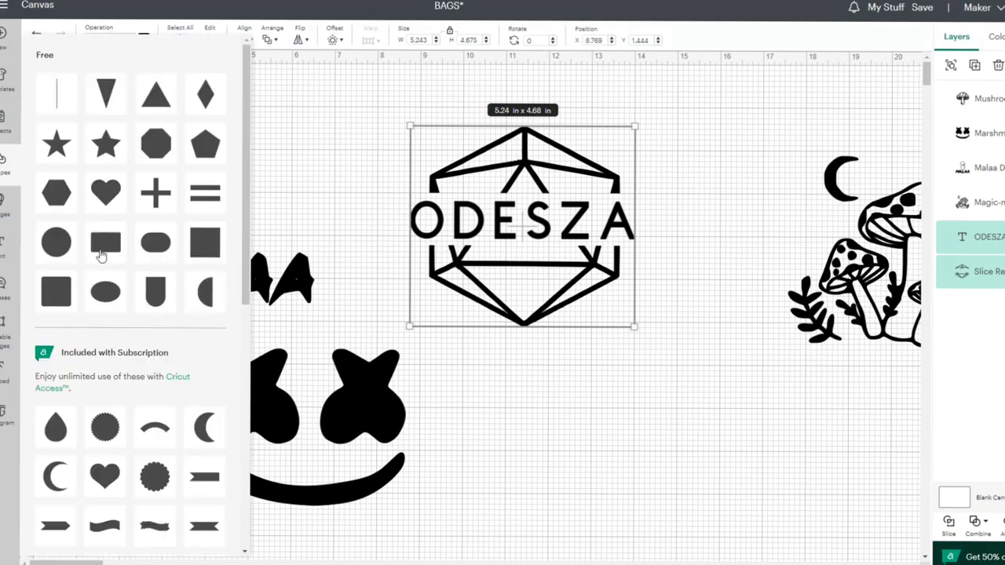
{"action": "left_click", "coordinate": [107, 241]}
{"action": "left_click_drag", "start_coordinate": [145, 154], "coordinate": [605, 401]}
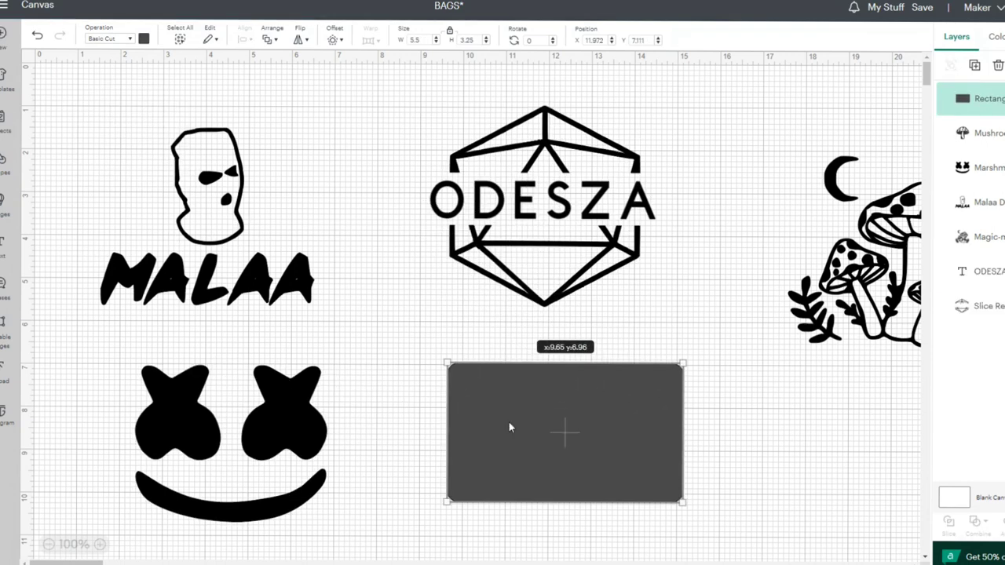
{"action": "left_click_drag", "start_coordinate": [508, 422], "coordinate": [520, 399]}
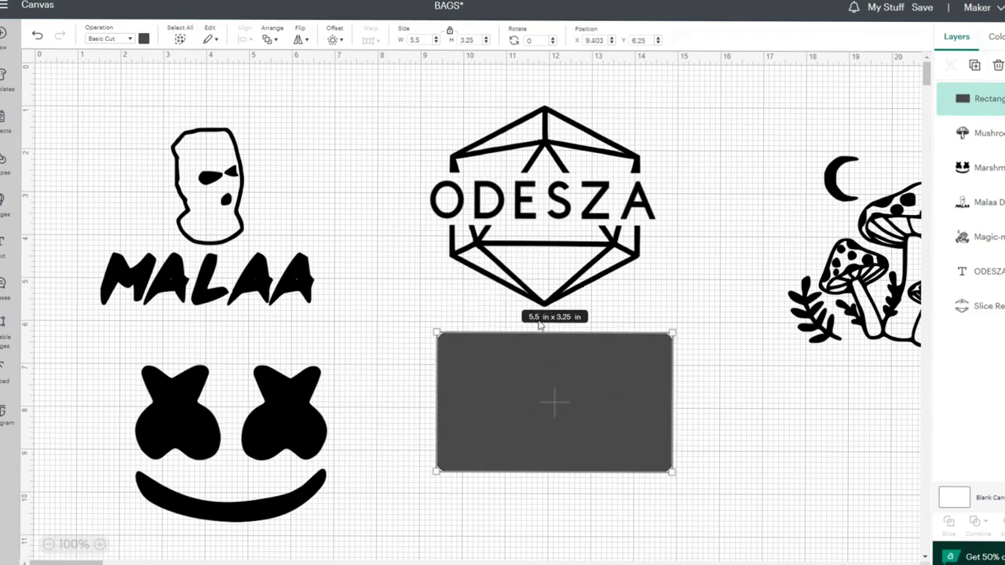
{"action": "left_click_drag", "start_coordinate": [579, 383], "coordinate": [565, 401]}
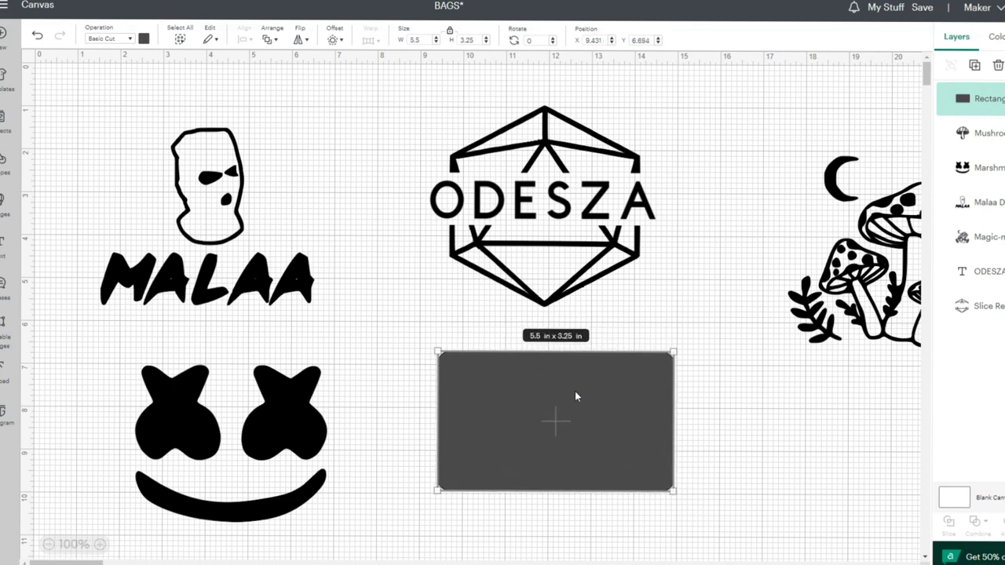
Step: Attach the ODESZA text to the sliced geometric logo
{"action": "left_click", "coordinate": [684, 138]}
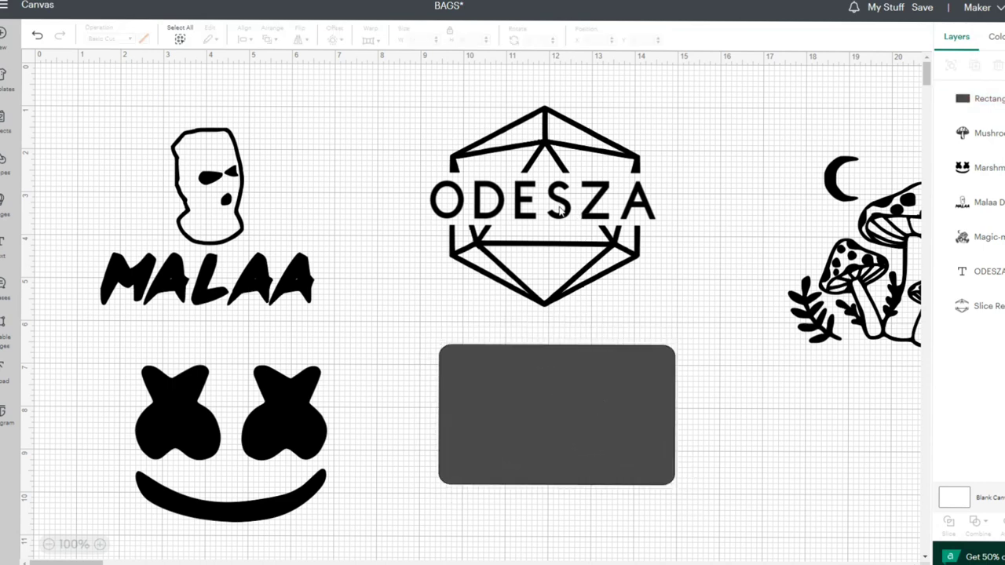
{"action": "left_click_drag", "start_coordinate": [664, 108], "coordinate": [482, 262]}
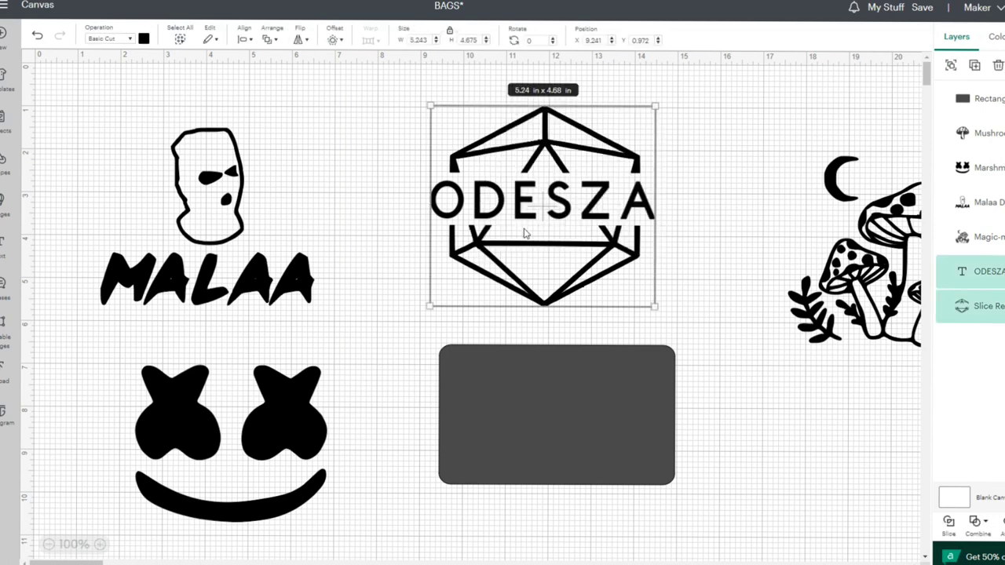
{"action": "right_click", "coordinate": [570, 191]}
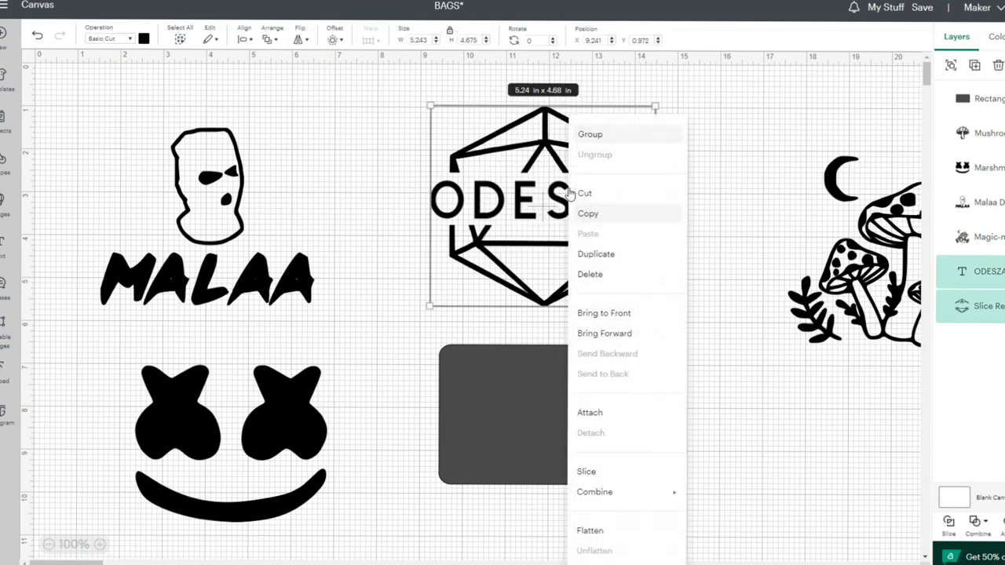
{"action": "left_click", "coordinate": [601, 415]}
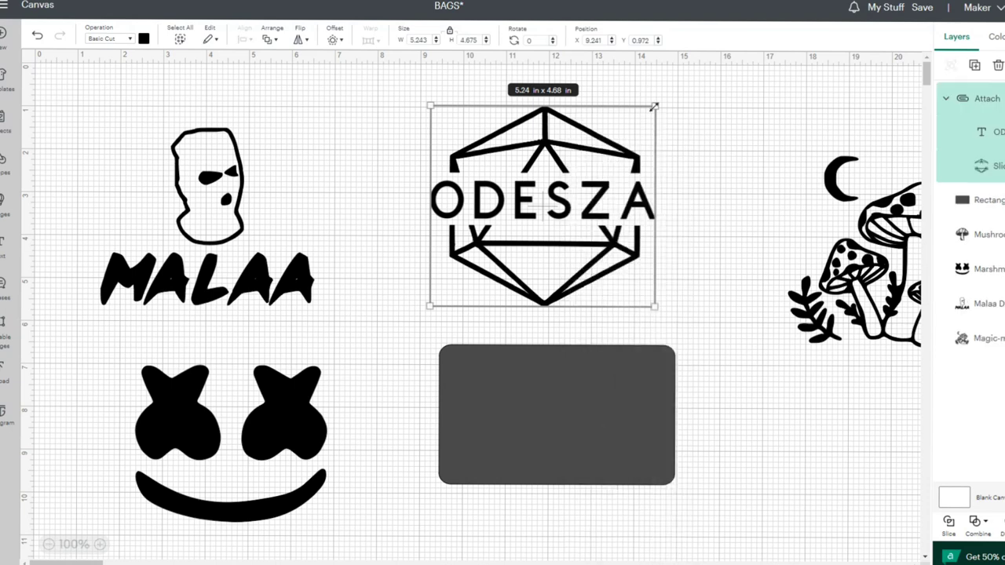
Step: Shrink the attached Odesza logo to about 3.36 × 3 in and center it on the rectangle
{"action": "left_click_drag", "start_coordinate": [654, 106], "coordinate": [610, 144]}
{"action": "left_click_drag", "start_coordinate": [542, 210], "coordinate": [581, 384]}
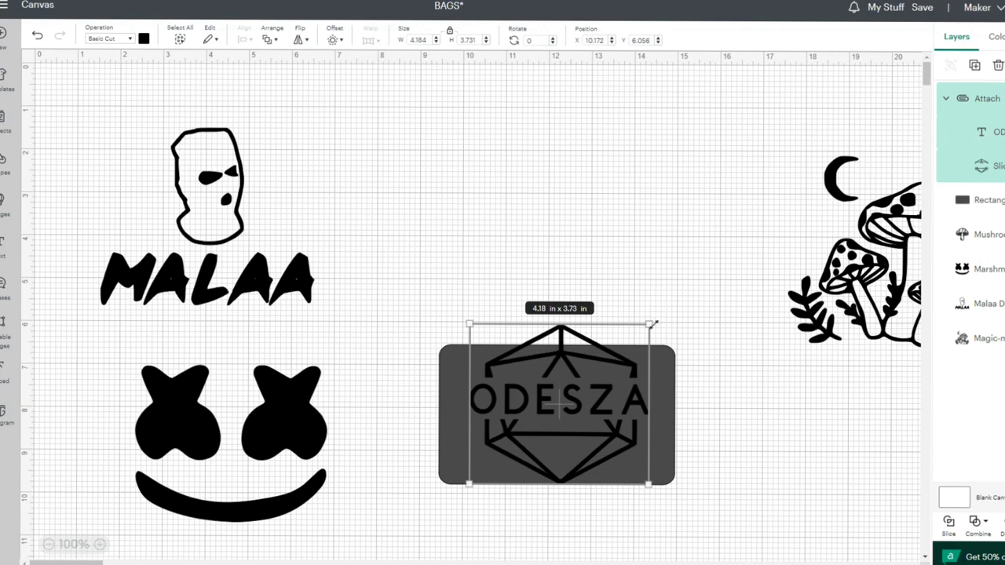
{"action": "left_click_drag", "start_coordinate": [654, 322], "coordinate": [628, 352]}
{"action": "left_click_drag", "start_coordinate": [575, 388], "coordinate": [574, 388]}
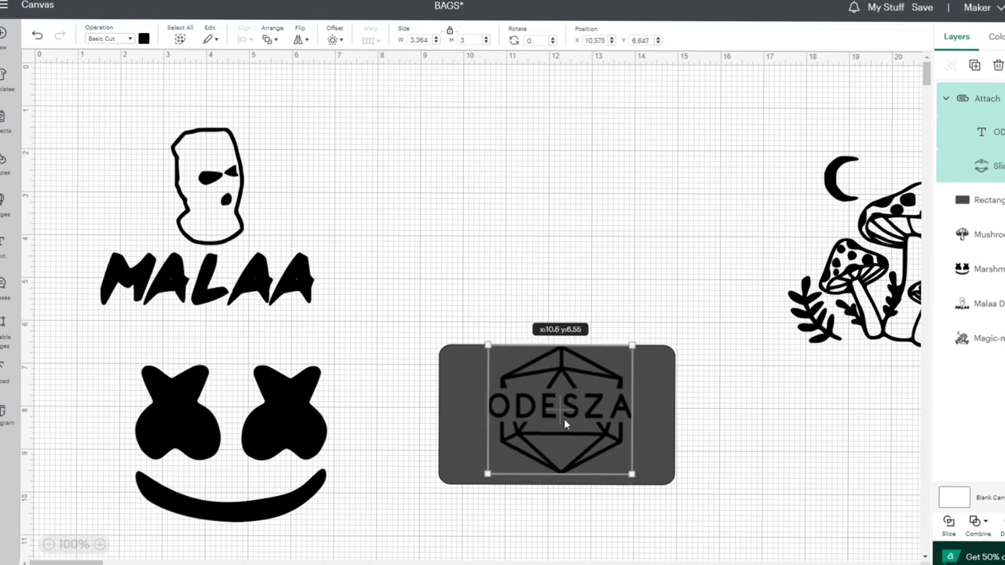
Step: Move the Odesza logo off the rectangle and fit the Malaa logo onto it at about 3.79 × 3.14 in
{"action": "left_click_drag", "start_coordinate": [560, 431], "coordinate": [428, 175]}
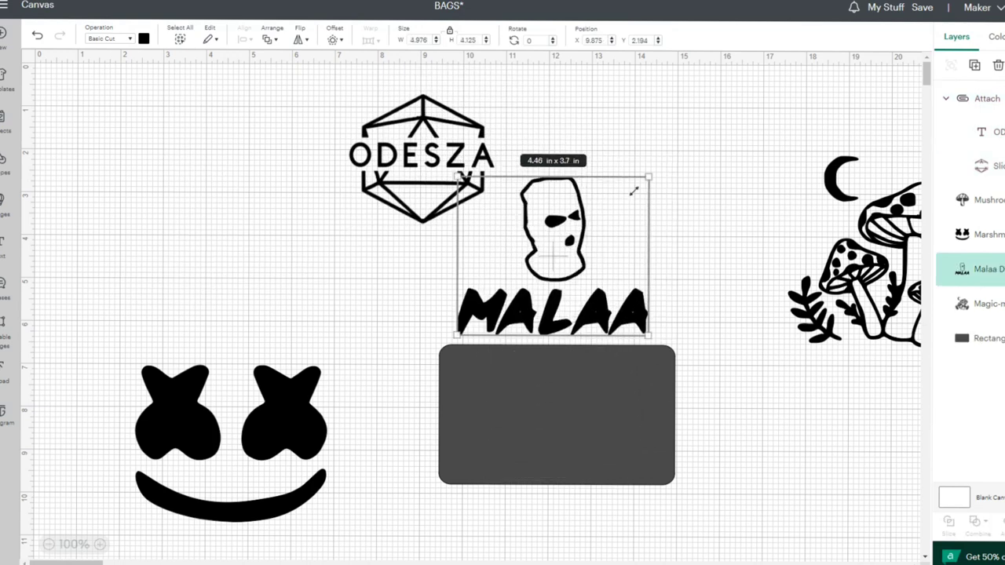
{"action": "left_click_drag", "start_coordinate": [634, 190], "coordinate": [619, 215]}
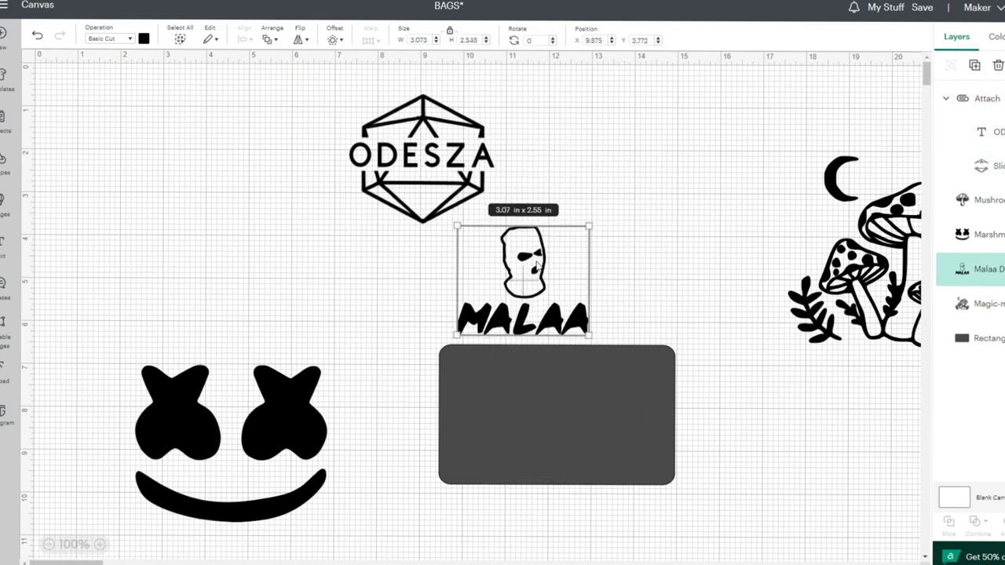
{"action": "left_click_drag", "start_coordinate": [541, 251], "coordinate": [562, 409]}
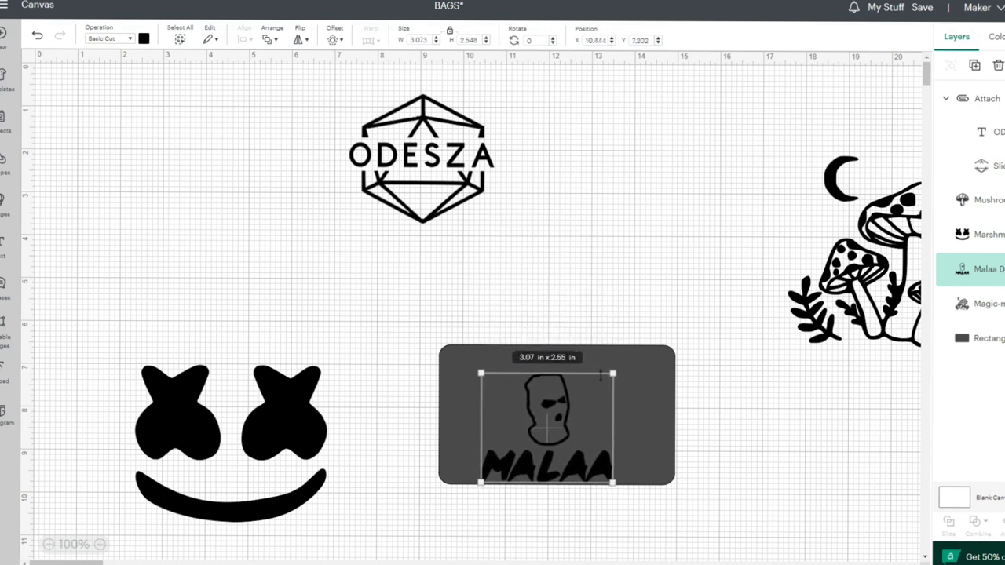
{"action": "left_click_drag", "start_coordinate": [612, 374], "coordinate": [643, 347]}
Step: Change the rectangle's color to light gray
{"action": "left_click", "coordinate": [462, 406]}
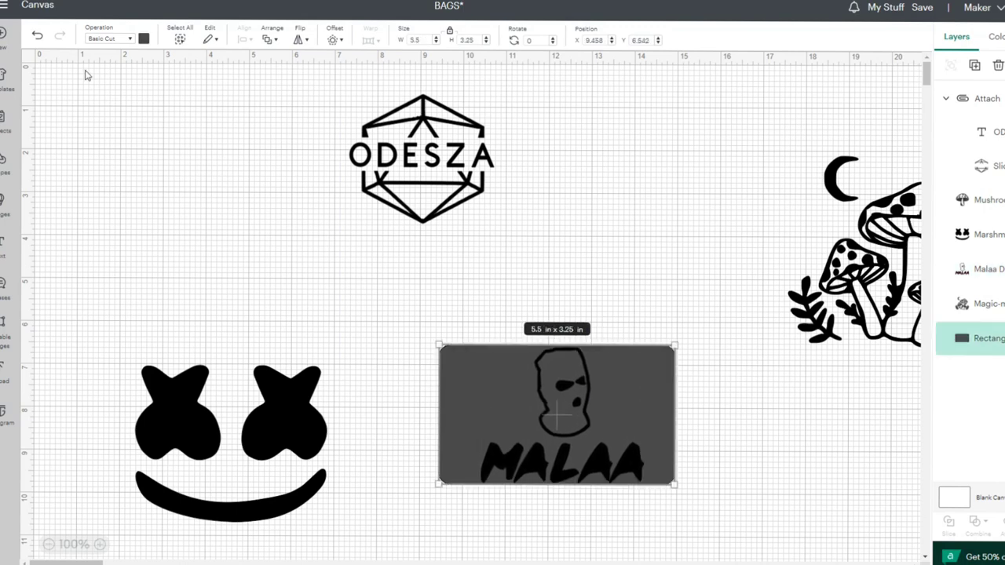
{"action": "left_click", "coordinate": [142, 40]}
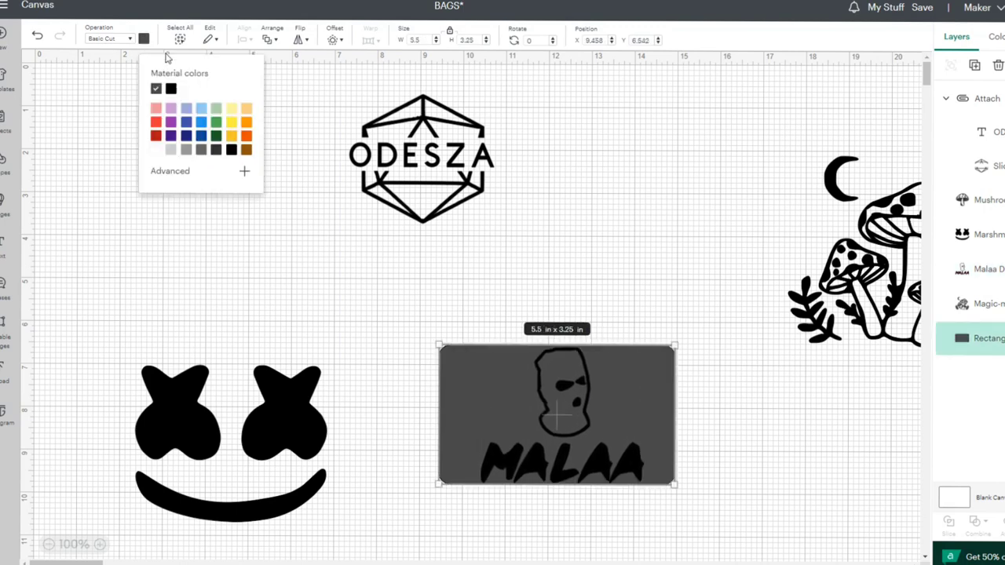
{"action": "left_click", "coordinate": [174, 152]}
{"action": "left_click", "coordinate": [688, 451]}
Step: Make the mask in the Malaa logo solid by hiding the contour of its inner face outline
{"action": "left_click", "coordinate": [542, 402]}
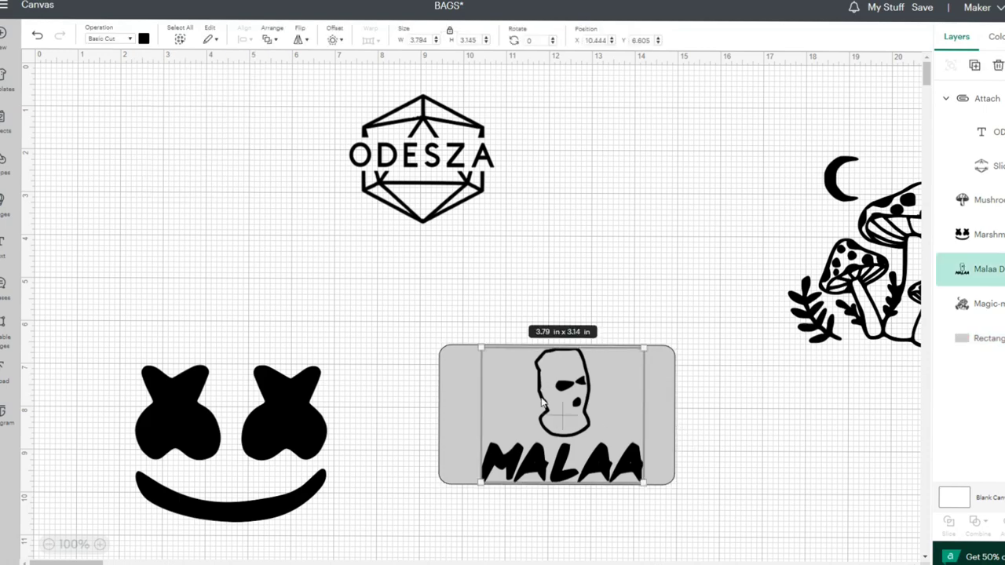
{"action": "left_click", "coordinate": [1004, 526]}
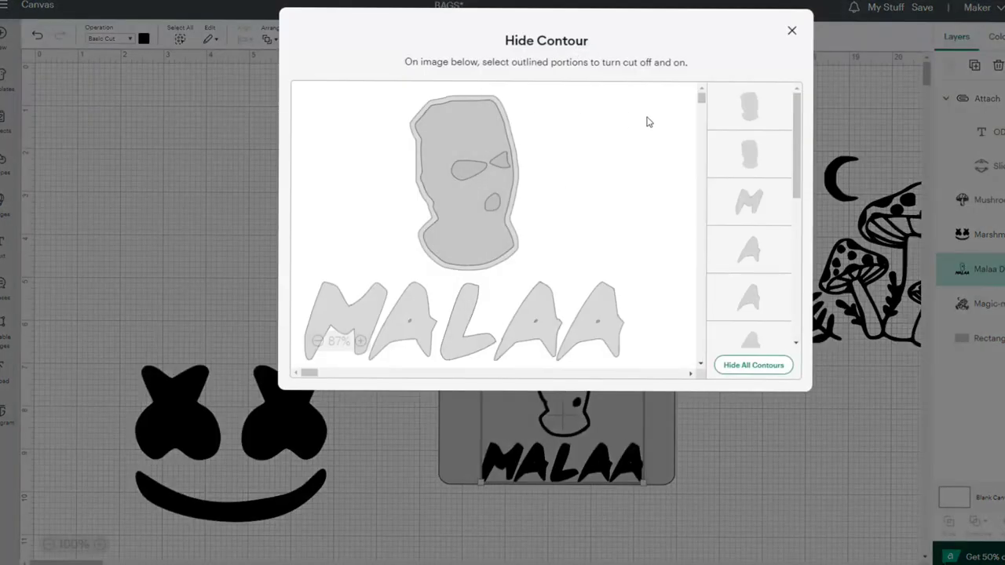
{"action": "left_click", "coordinate": [744, 112]}
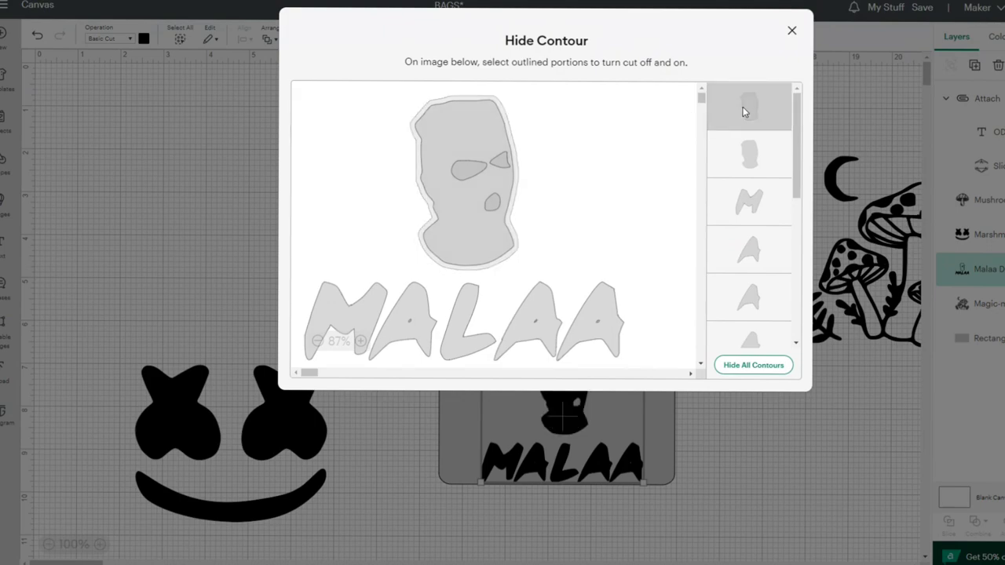
{"action": "left_click", "coordinate": [743, 111]}
{"action": "left_click", "coordinate": [747, 155]}
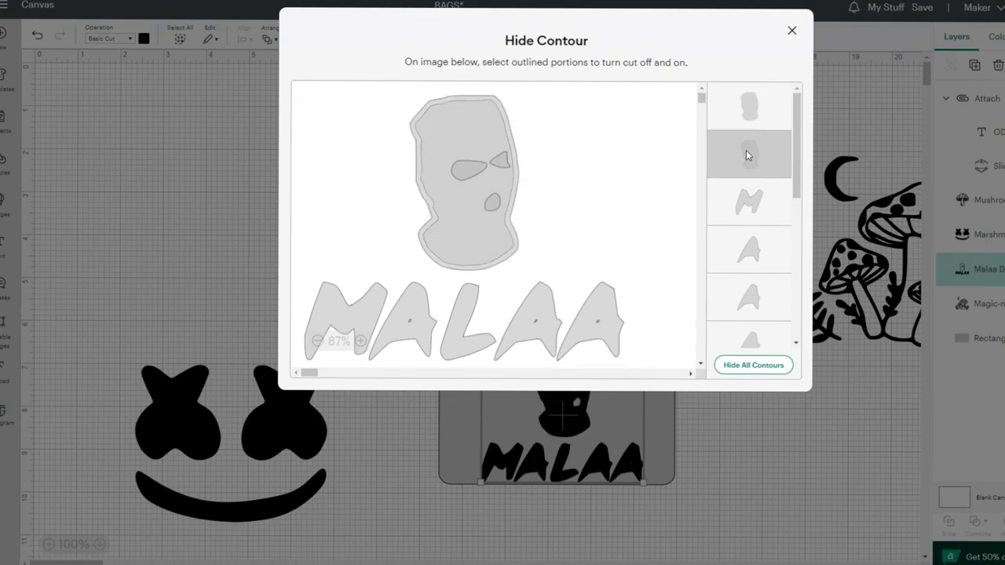
{"action": "left_click", "coordinate": [732, 465]}
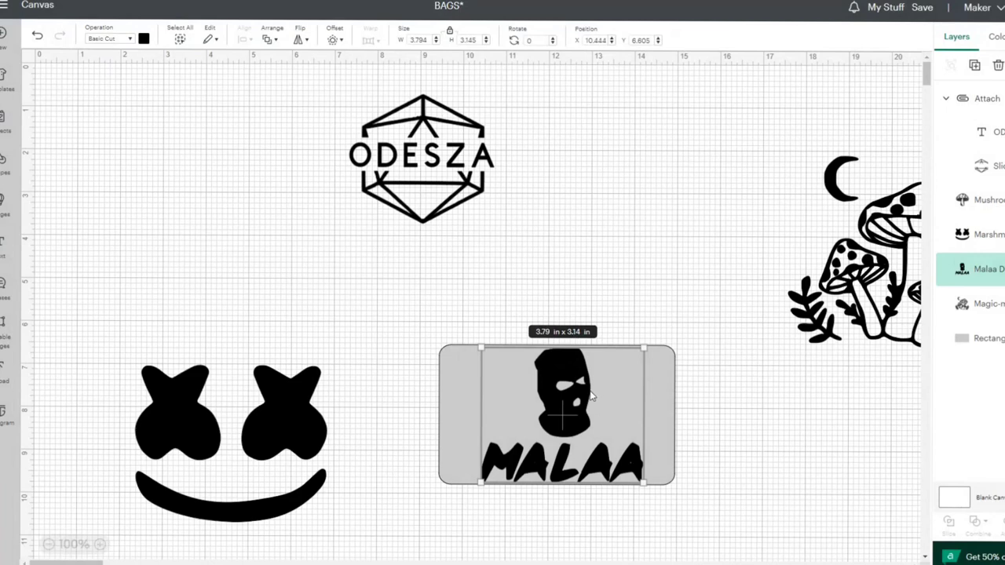
{"action": "left_click", "coordinate": [723, 459]}
Step: Replace the Malaa logo on the rectangle with the Marshmello face, shrink it to about 3.22 × 2.63 in, and line it up beside the Malaa logo
{"action": "left_click_drag", "start_coordinate": [574, 415], "coordinate": [270, 149]}
{"action": "left_click_drag", "start_coordinate": [259, 420], "coordinate": [601, 383]}
{"action": "left_click_drag", "start_coordinate": [672, 325], "coordinate": [639, 350]}
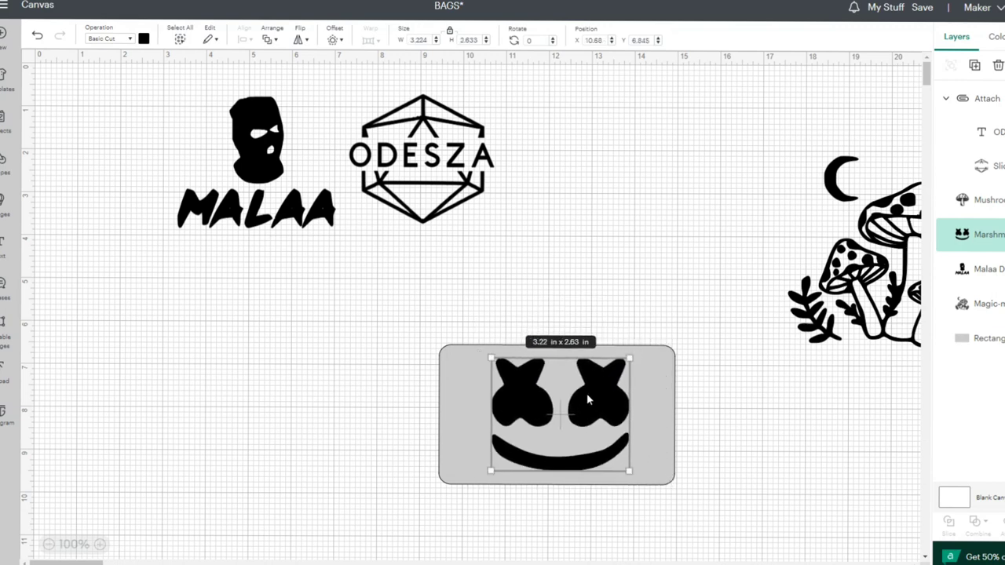
{"action": "left_click_drag", "start_coordinate": [588, 397], "coordinate": [115, 164]}
Step: Position the three-mushroom design with the moon over the rectangle and enlarge it beyond the rectangle's edges
{"action": "left_click_drag", "start_coordinate": [796, 163], "coordinate": [697, 260]}
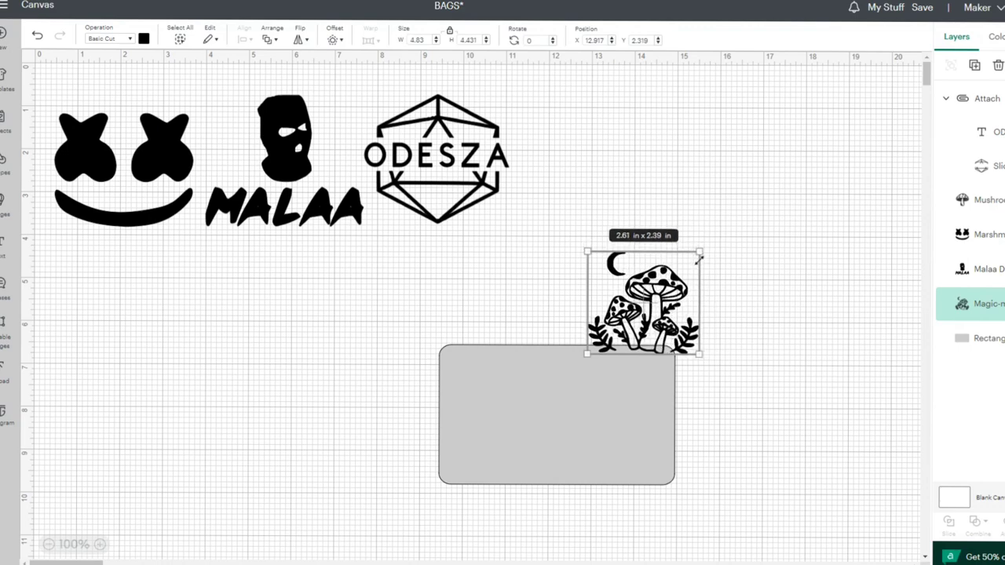
{"action": "left_click_drag", "start_coordinate": [675, 298], "coordinate": [564, 429]}
{"action": "left_click_drag", "start_coordinate": [591, 383], "coordinate": [838, 152]}
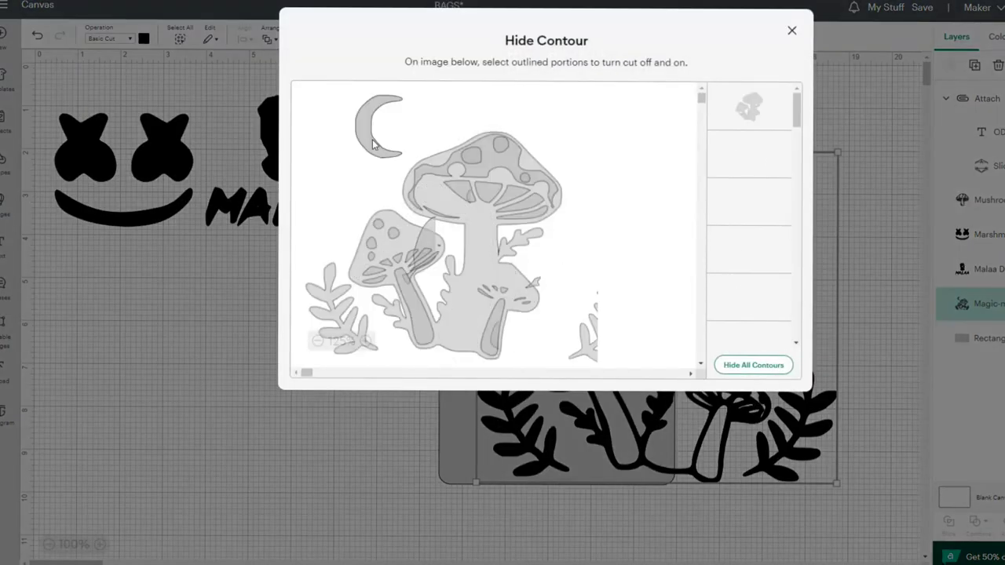
Step: Hide the contours of the crescent moon and the cut-outs in the mushroom caps so the caps become solid
{"action": "left_click", "coordinate": [372, 143]}
{"action": "left_click", "coordinate": [774, 155]}
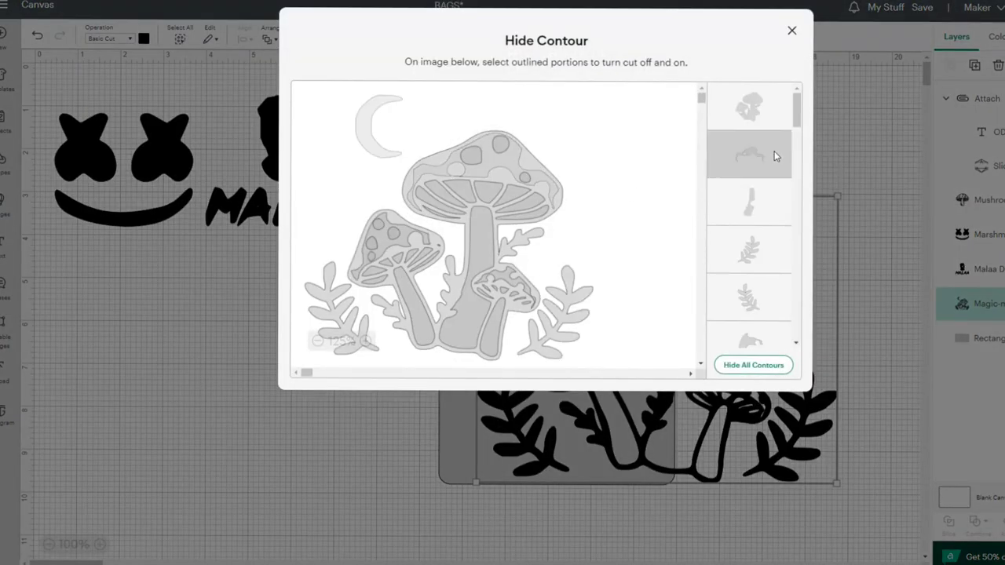
{"action": "left_click", "coordinate": [393, 250]}
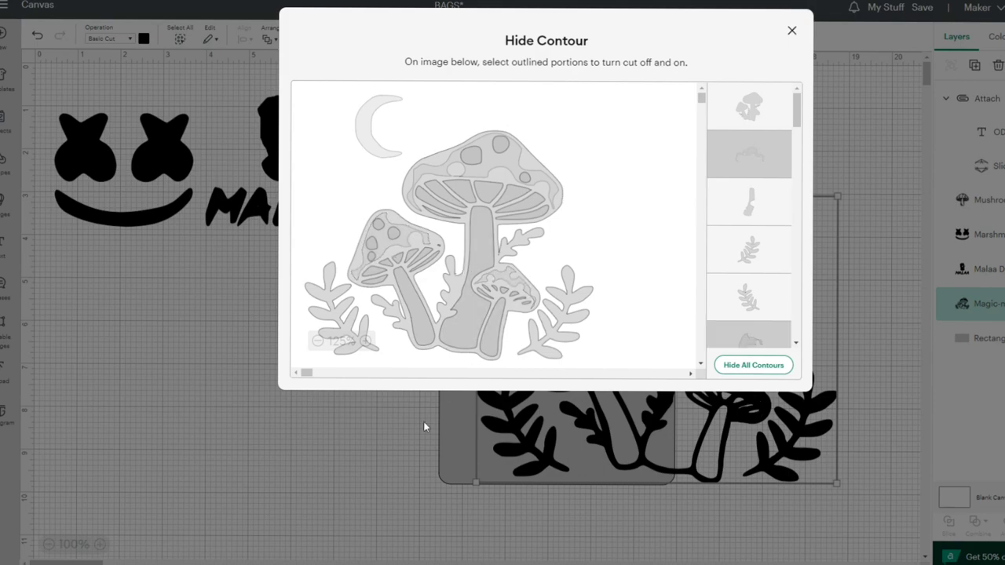
{"action": "left_click", "coordinate": [395, 442]}
Step: Shrink the three-mushroom design to about 3.73 × 2.97 in, place it beside the Odesza logo, and delete the sizing rectangle
{"action": "left_click_drag", "start_coordinate": [838, 197], "coordinate": [642, 346]}
{"action": "left_click_drag", "start_coordinate": [567, 420], "coordinate": [609, 177]}
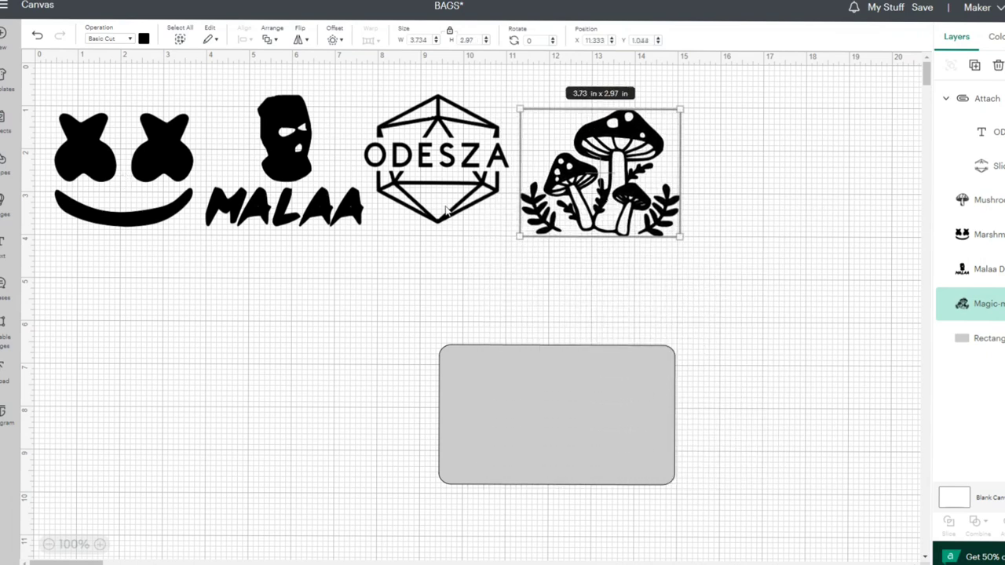
{"action": "left_click", "coordinate": [607, 410]}
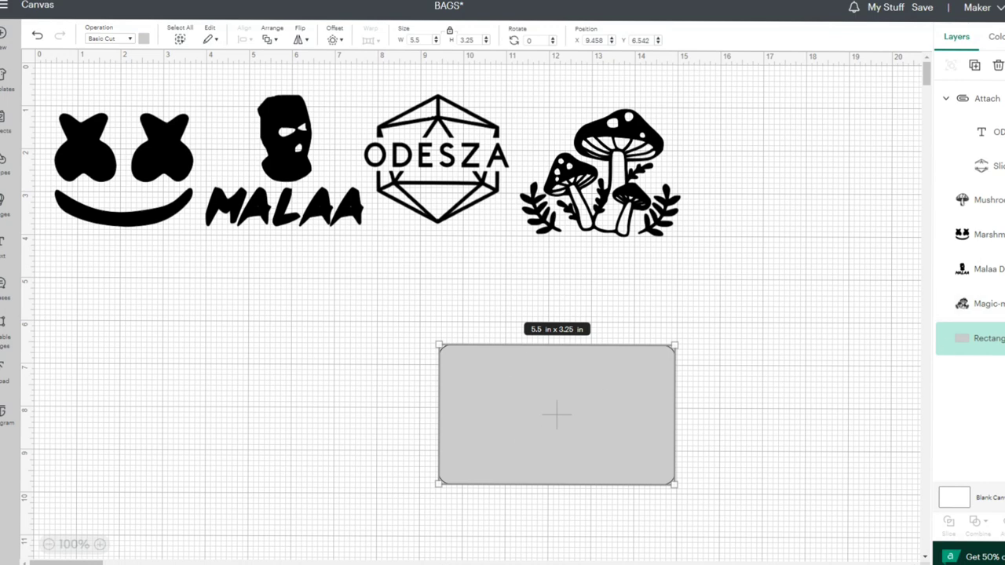
{"action": "key", "text": "Delete"}
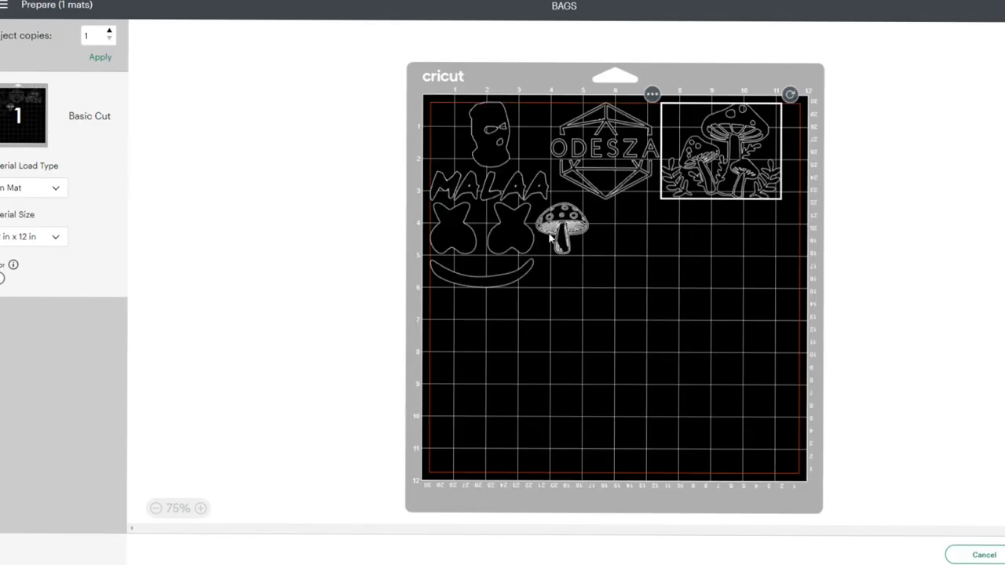
Step: On the cutting mat, move the Marshmello face slightly farther below the Malaa logo and the single mushroom into open space
{"action": "left_click_drag", "start_coordinate": [482, 246], "coordinate": [495, 270]}
{"action": "left_click", "coordinate": [563, 240]}
{"action": "left_click_drag", "start_coordinate": [562, 239], "coordinate": [606, 275]}
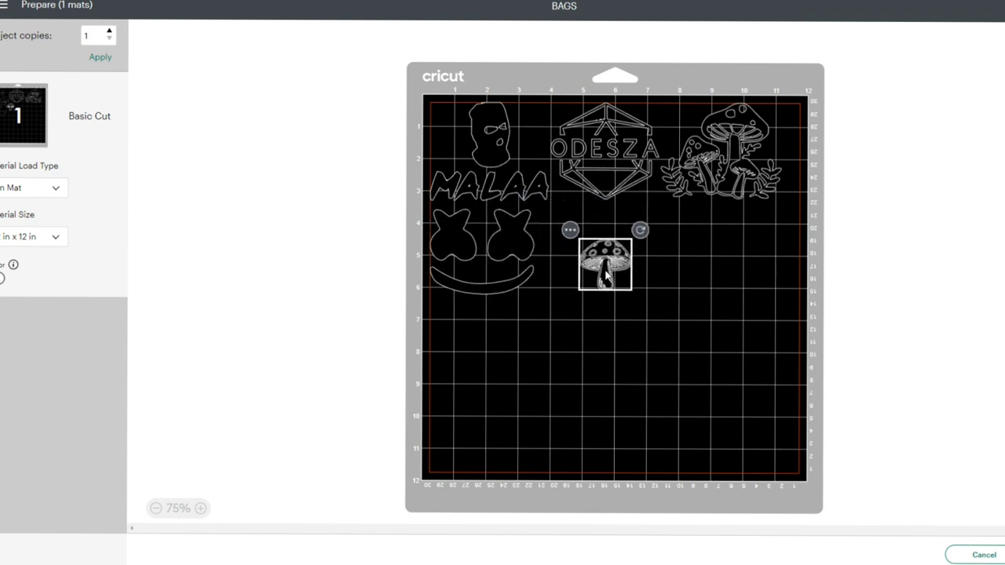
Step: Hide the single mushroom from the cutting mat and shift the Odesza logo slightly away from the Malaa logo
{"action": "left_click", "coordinate": [570, 231]}
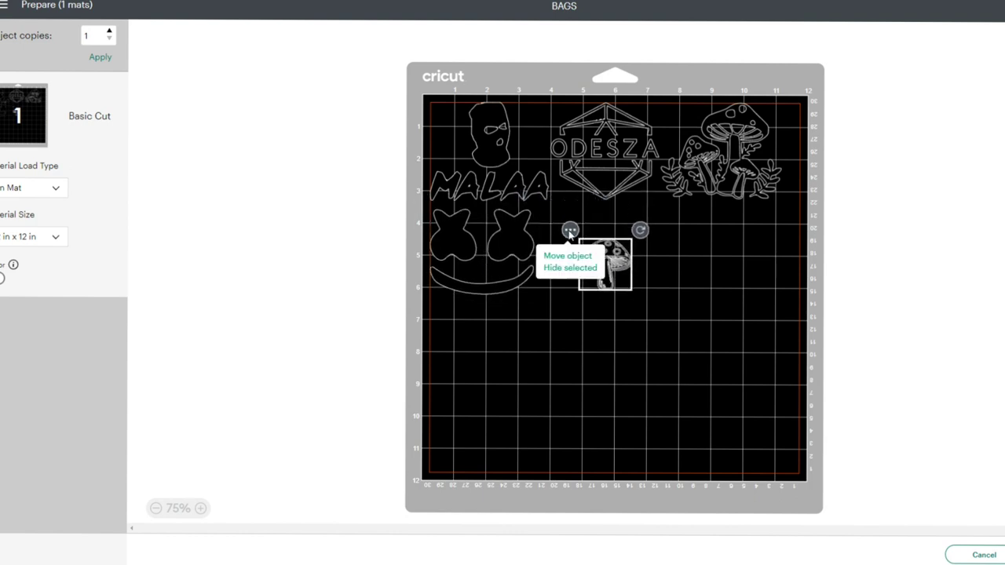
{"action": "left_click", "coordinate": [570, 268]}
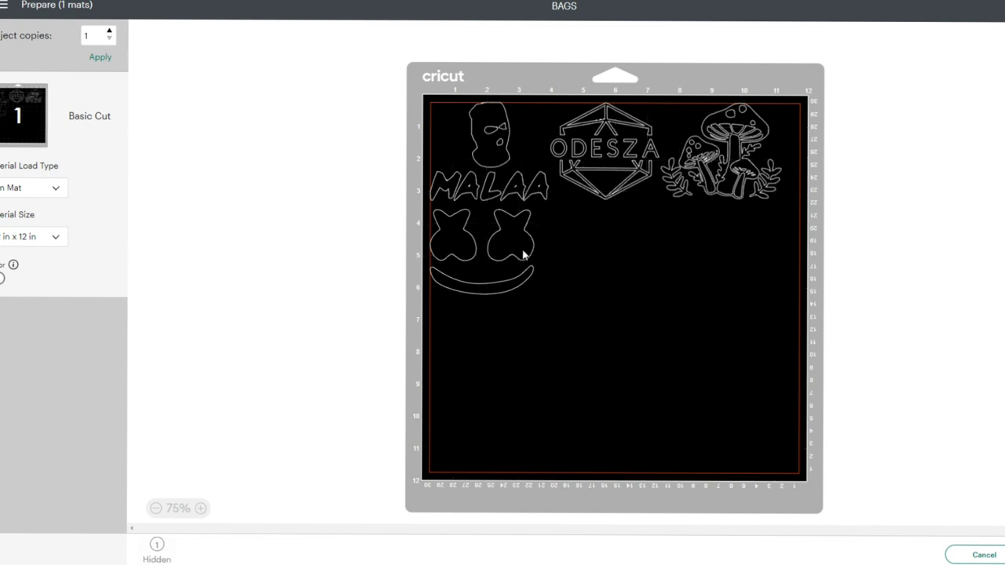
{"action": "left_click", "coordinate": [632, 154]}
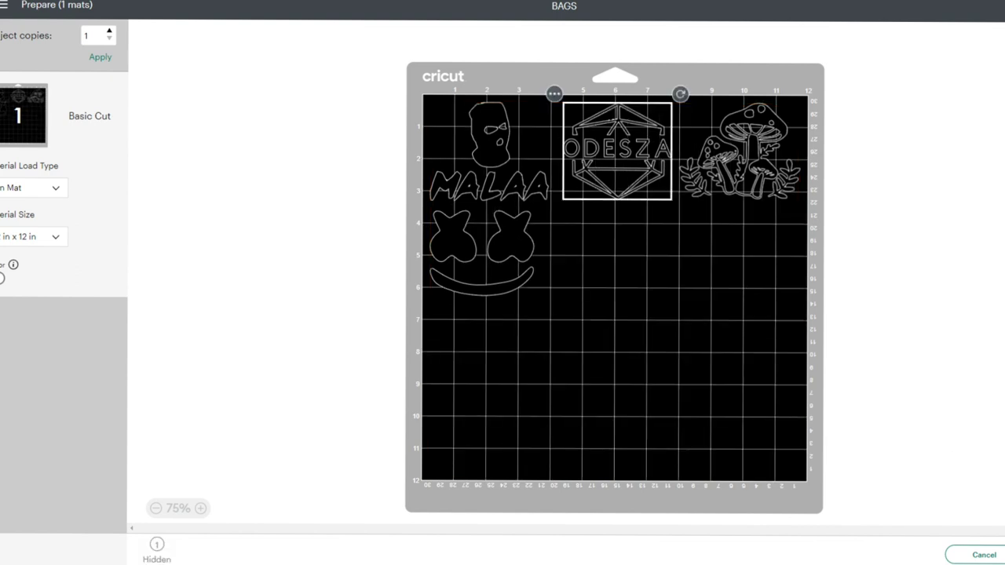